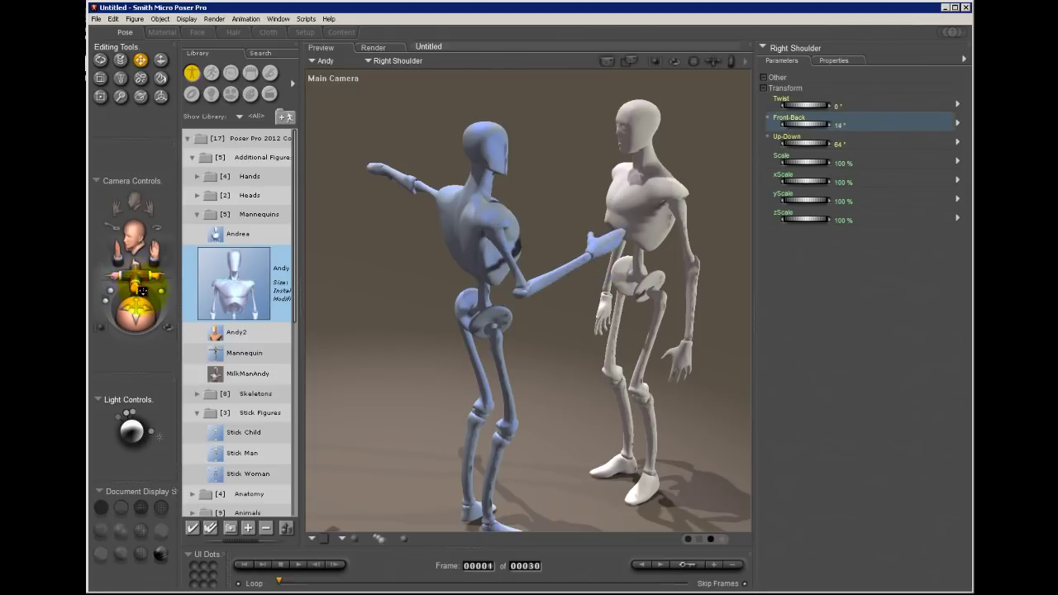
Twist the Andy figure's chest and lower its left arm at the shoulder.
{"action": "left_click", "coordinate": [511, 238]}
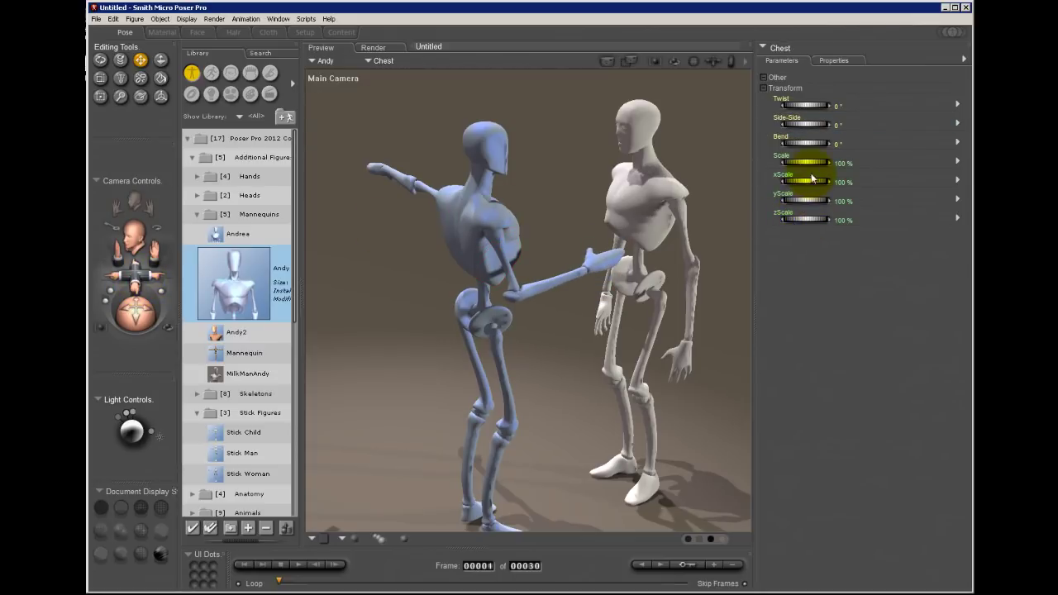
{"action": "left_click_drag", "start_coordinate": [806, 105], "coordinate": [827, 105]}
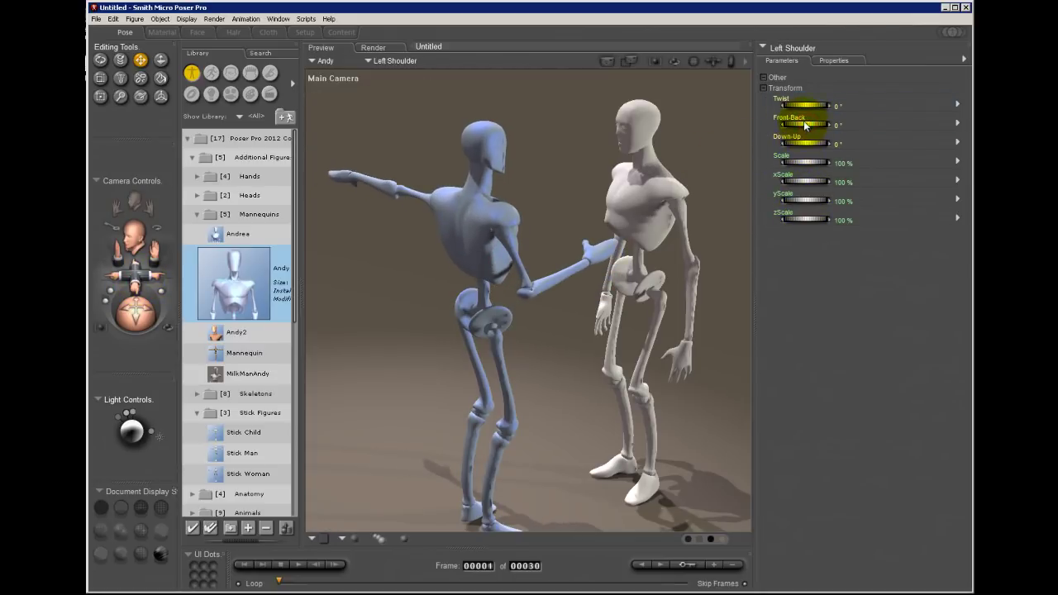
{"action": "left_click_drag", "start_coordinate": [809, 147], "coordinate": [835, 145]}
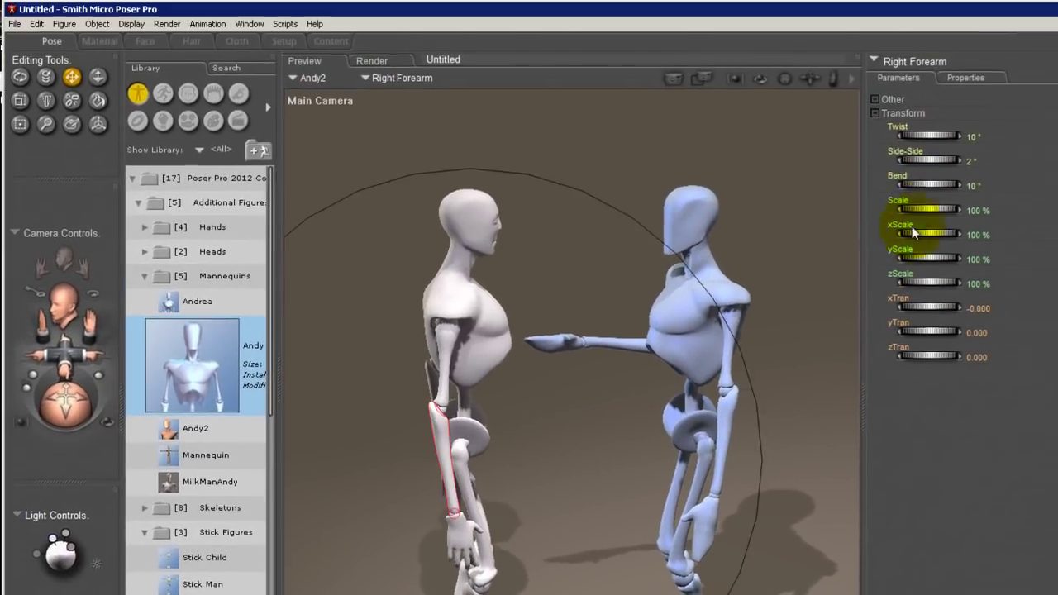
Bend Andy2's right forearm forward, set its right shoulder's Up-Down to 63°, and adjust the shoulder's Back-Front rotation.
{"action": "left_click_drag", "start_coordinate": [926, 185], "coordinate": [975, 151]}
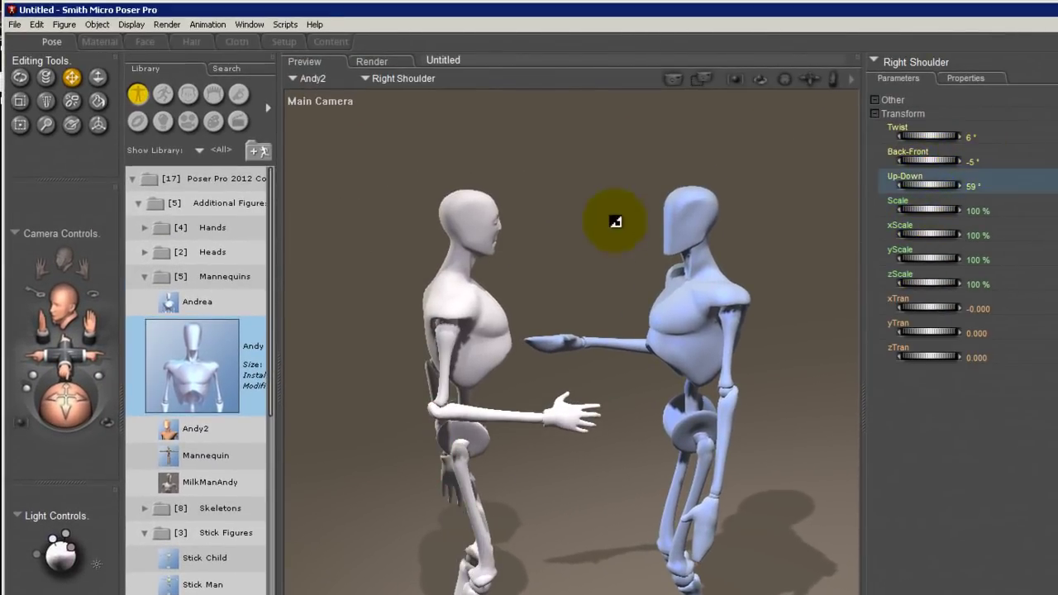
{"action": "left_click_drag", "start_coordinate": [614, 220], "coordinate": [821, 190]}
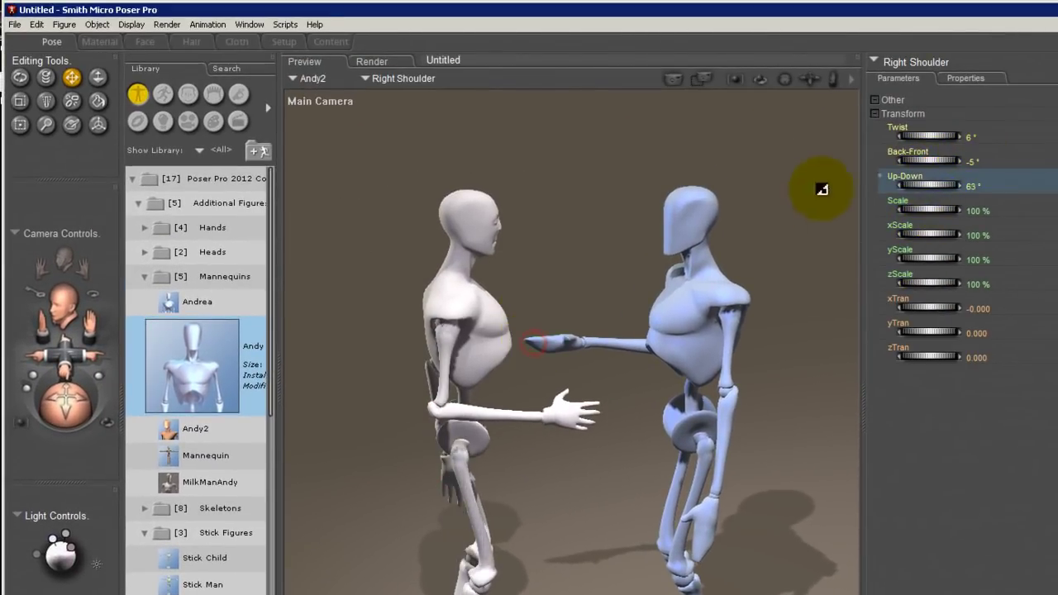
{"action": "left_click_drag", "start_coordinate": [904, 161], "coordinate": [914, 164]}
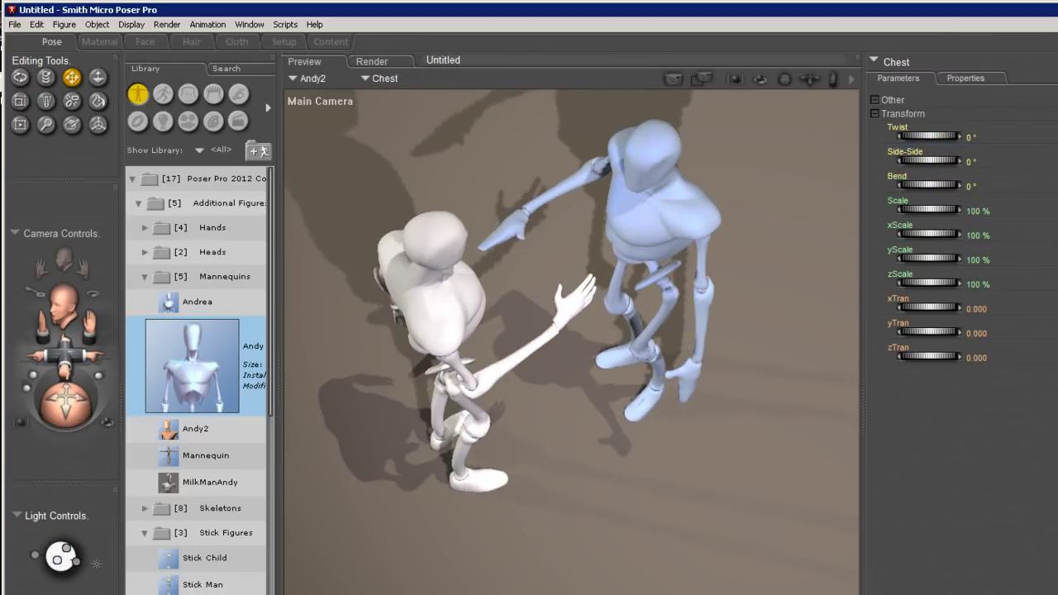
Twist Andy2's chest to 14° so its right arm reaches toward the other figure.
{"action": "left_click_drag", "start_coordinate": [482, 392], "coordinate": [503, 340]}
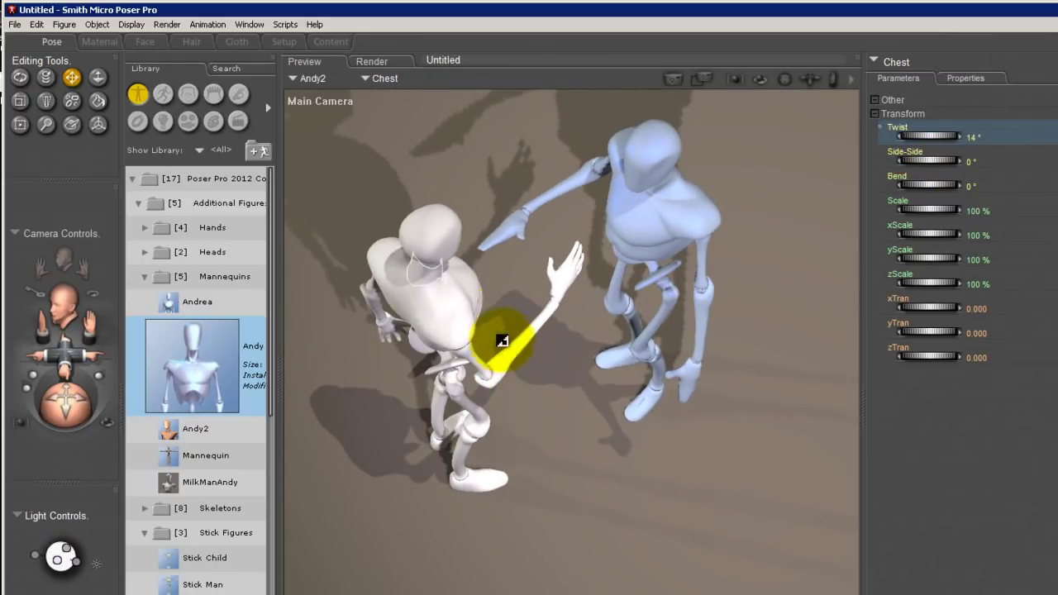
{"action": "left_click", "coordinate": [492, 319]}
{"action": "left_click_drag", "start_coordinate": [928, 136], "coordinate": [928, 186]}
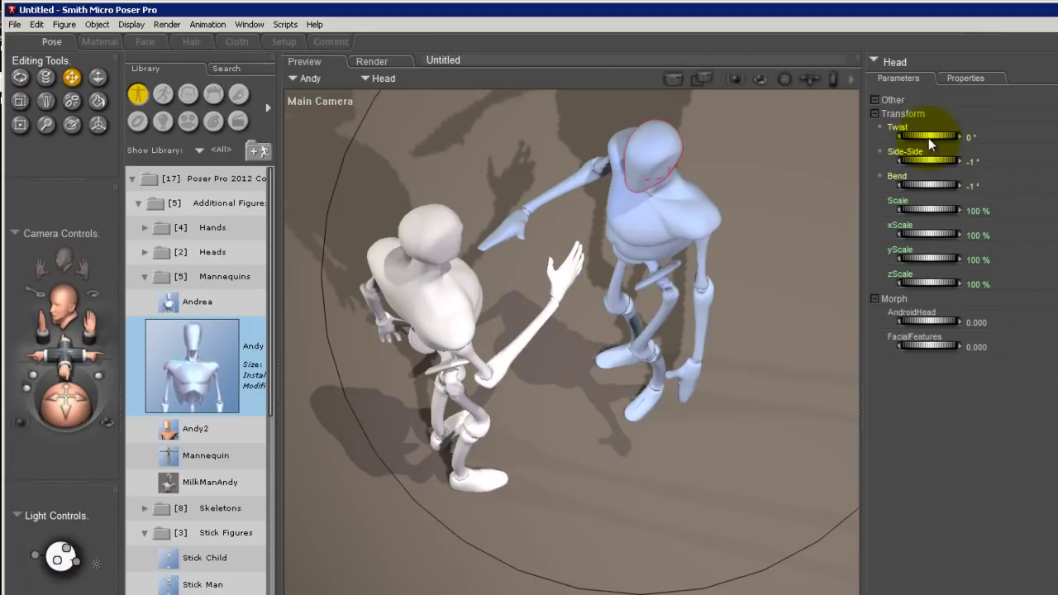
Set Andy's head twist to 8° and its chest twist to 22°.
{"action": "left_click_drag", "start_coordinate": [932, 132], "coordinate": [936, 131]}
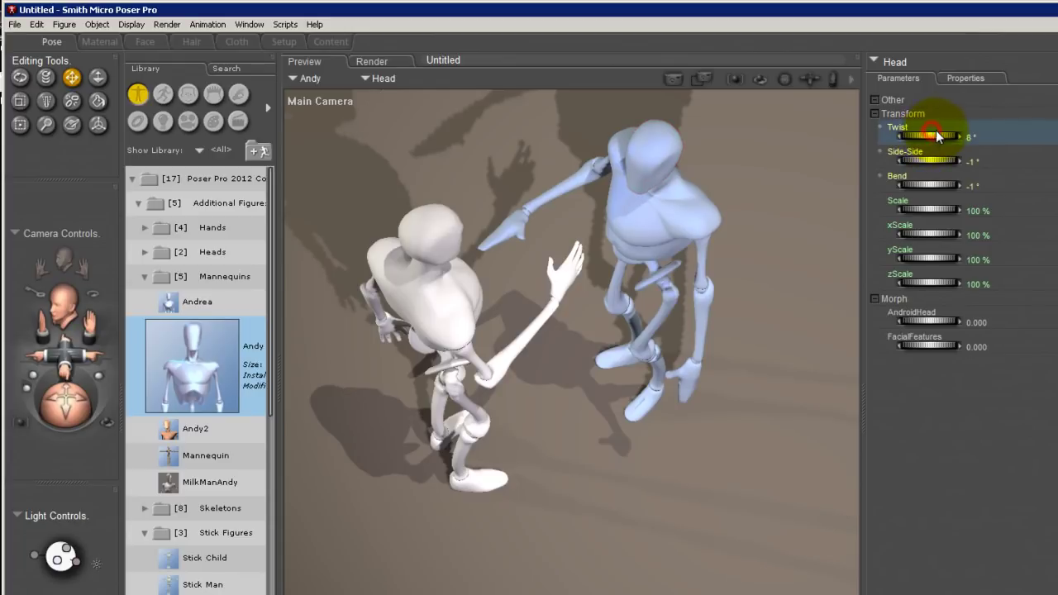
{"action": "left_click_drag", "start_coordinate": [694, 223], "coordinate": [498, 333]}
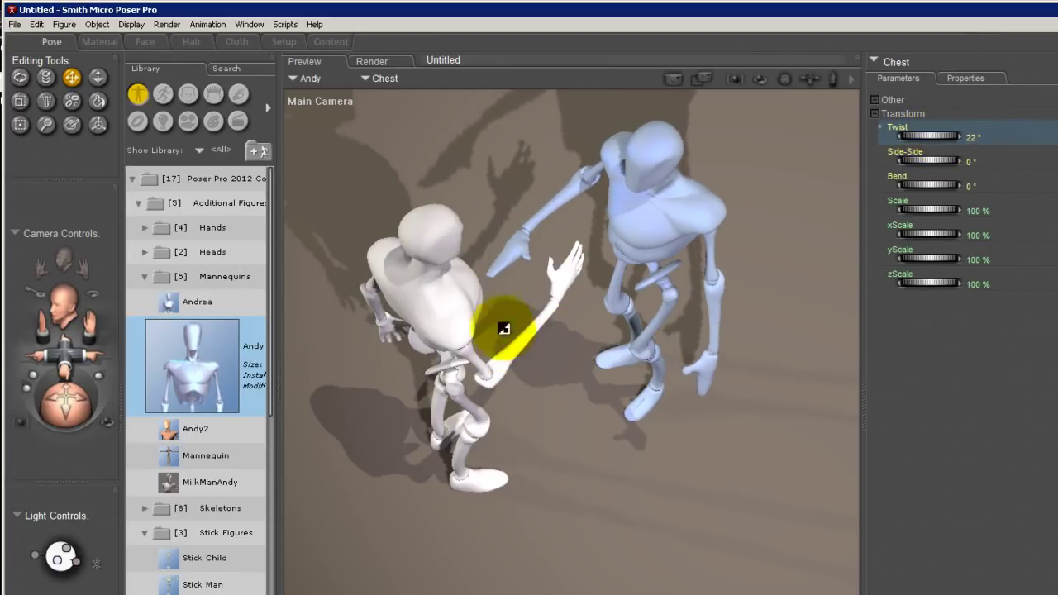
{"action": "left_click", "coordinate": [439, 256]}
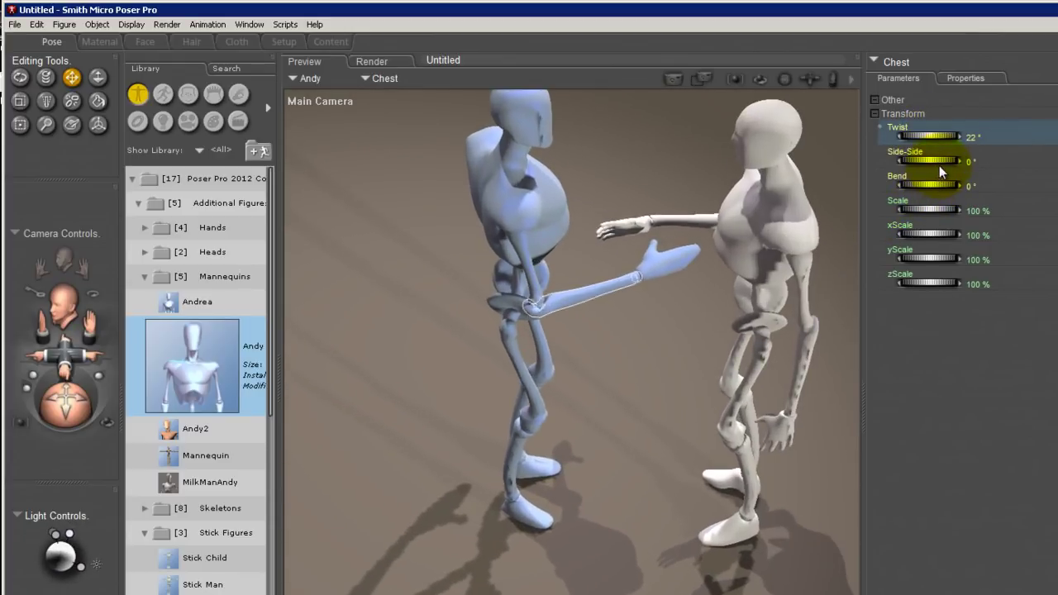
{"action": "key", "text": "ctrl+z"}
{"action": "key", "text": "ctrl+z"}
{"action": "key", "text": "ctrl+z"}
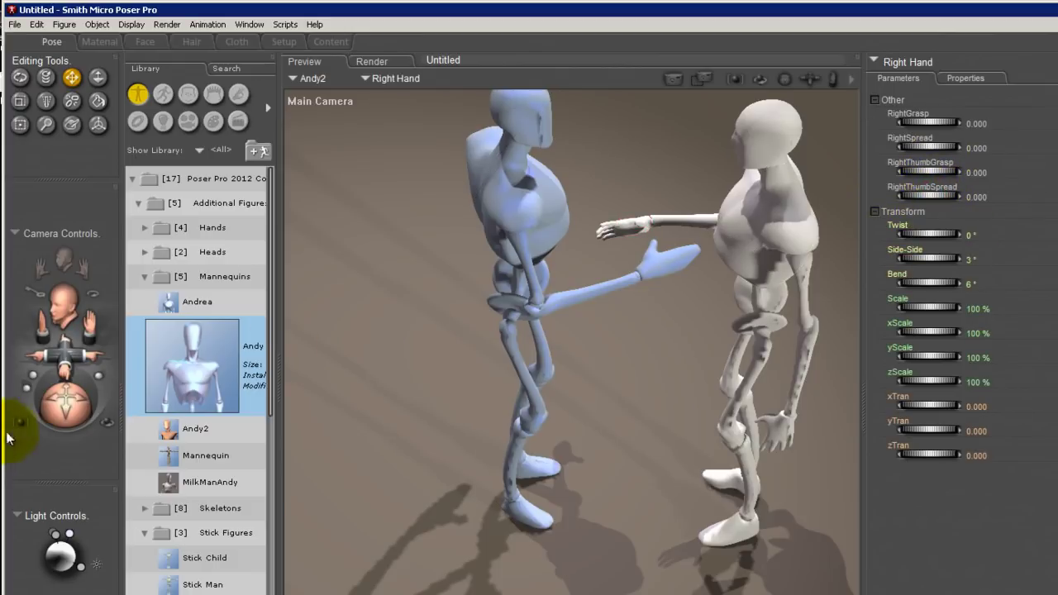
Move Andy2's whole body closer to Andy with xTran 0.100 and zTran -0.131.
{"action": "left_click", "coordinate": [378, 79]}
{"action": "left_click", "coordinate": [385, 83]}
{"action": "left_click_drag", "start_coordinate": [928, 294], "coordinate": [954, 293]}
{"action": "left_click_drag", "start_coordinate": [928, 342], "coordinate": [922, 342]}
{"action": "left_click_drag", "start_coordinate": [447, 423], "coordinate": [442, 456]}
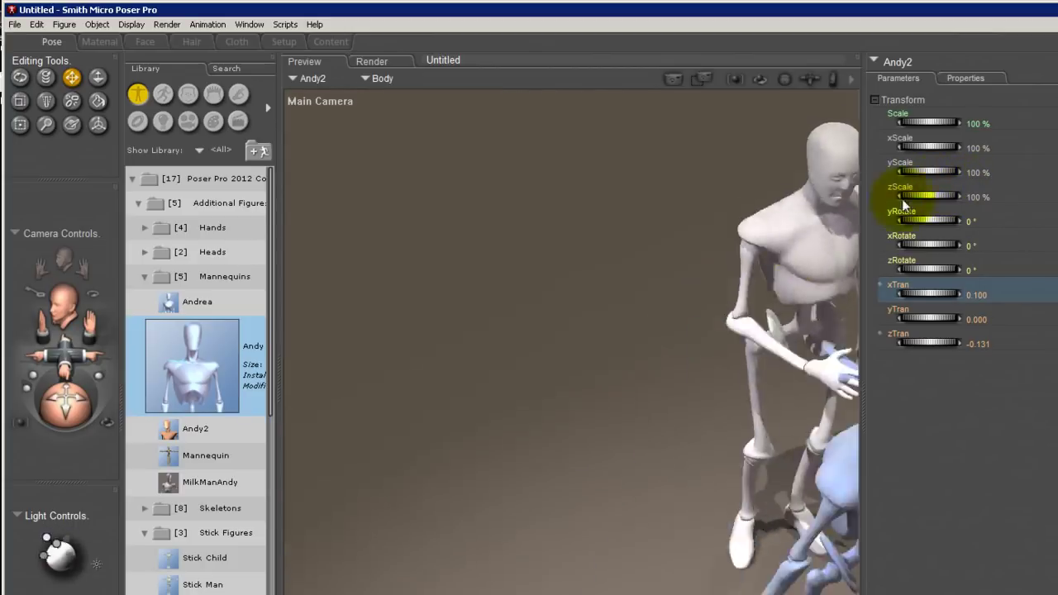
Twist Andy2's right hand slightly and rotate Andy's right hand to meet it for the handshake.
{"action": "left_click_drag", "start_coordinate": [88, 323], "coordinate": [444, 356]}
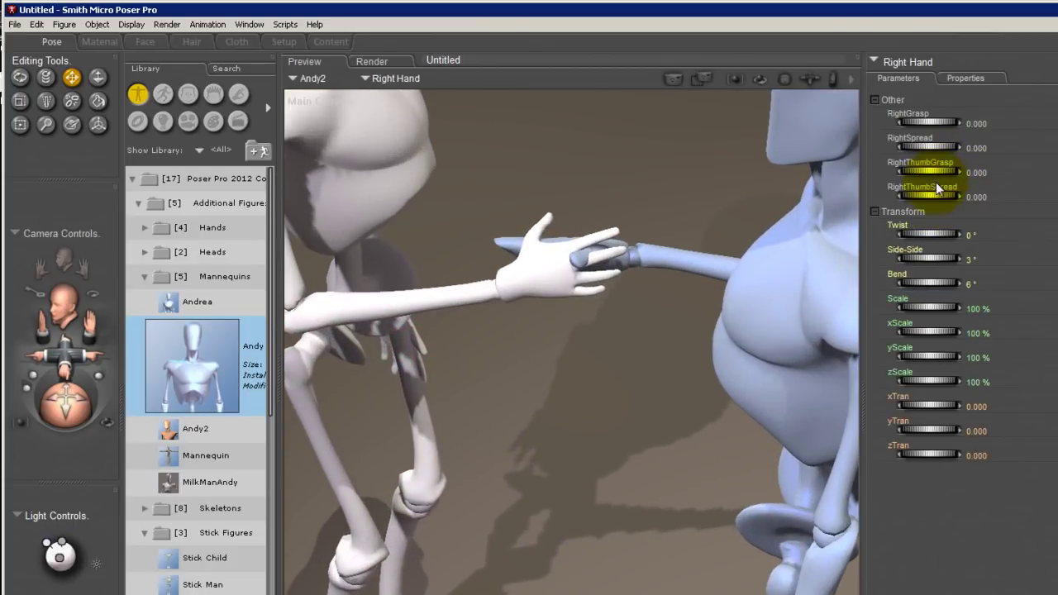
{"action": "left_click_drag", "start_coordinate": [929, 234], "coordinate": [916, 234]}
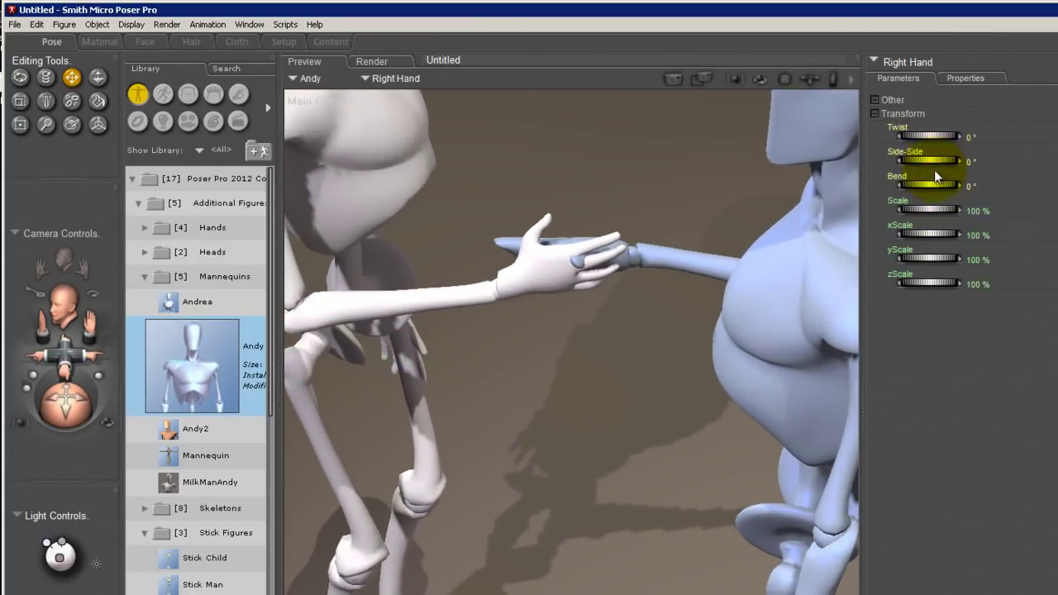
{"action": "left_click_drag", "start_coordinate": [929, 135], "coordinate": [886, 135]}
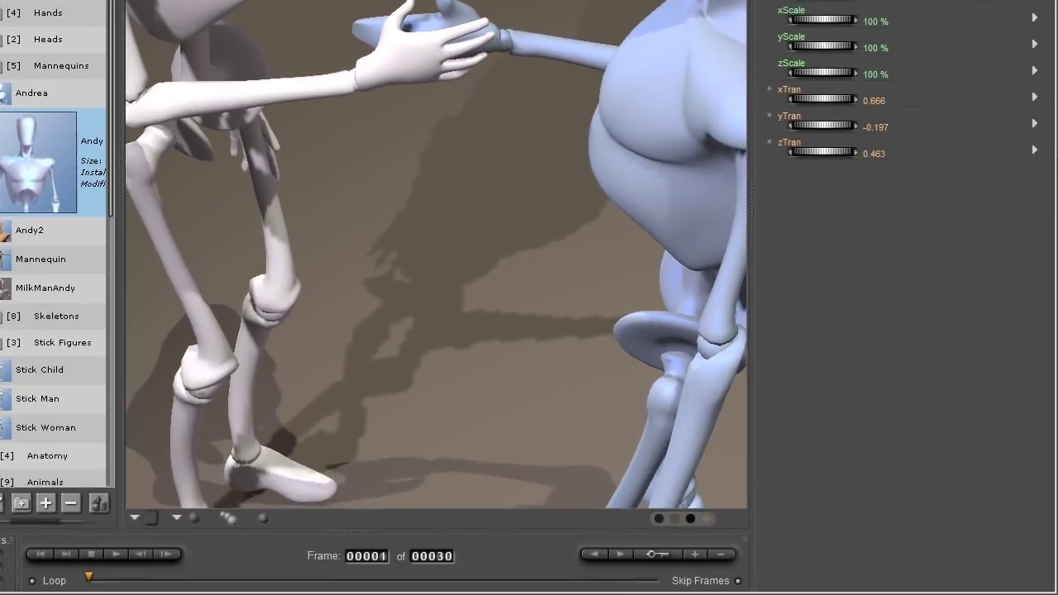
Position Andy's right hand at xTran 0.697, yTran -0.208 and zTran 0.494, and fine-tune its twist.
{"action": "left_click_drag", "start_coordinate": [823, 125], "coordinate": [816, 125]}
{"action": "mouse_move", "coordinate": [823, 99]}
{"action": "left_mouse_down"}
{"action": "mouse_move", "coordinate": [847, 98]}
{"action": "mouse_move", "coordinate": [838, 98]}
{"action": "left_mouse_up"}
{"action": "left_click_drag", "start_coordinate": [822, 152], "coordinate": [847, 152]}
{"action": "left_click_drag", "start_coordinate": [284, 94], "coordinate": [290, 94]}
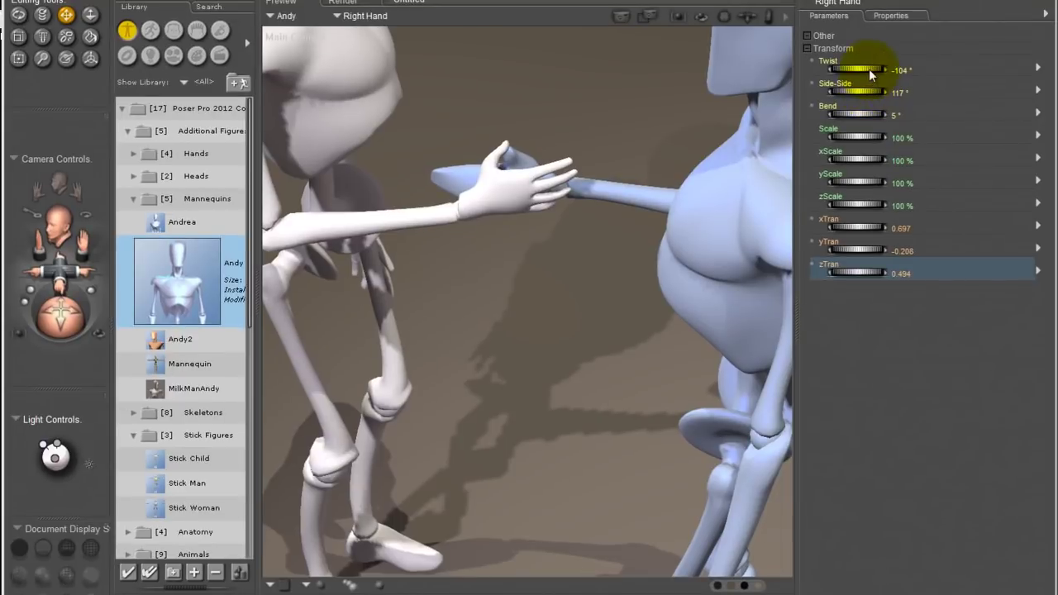
{"action": "left_click_drag", "start_coordinate": [868, 69], "coordinate": [878, 67]}
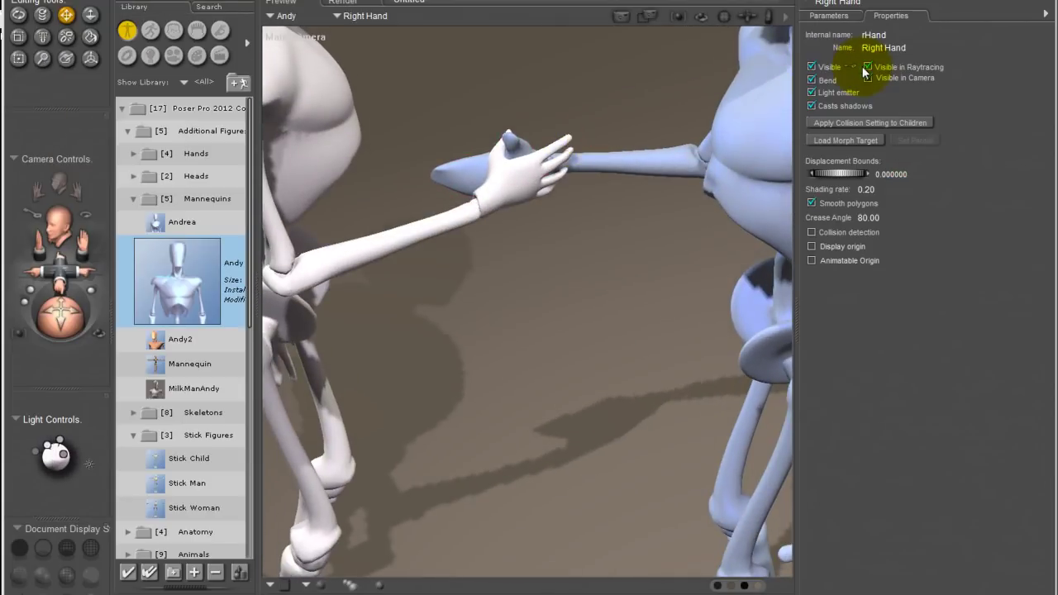
Select Andy2's right hand and change the figure's inverse kinematics setting.
{"action": "left_click", "coordinate": [501, 177]}
{"action": "left_click", "coordinate": [62, 2]}
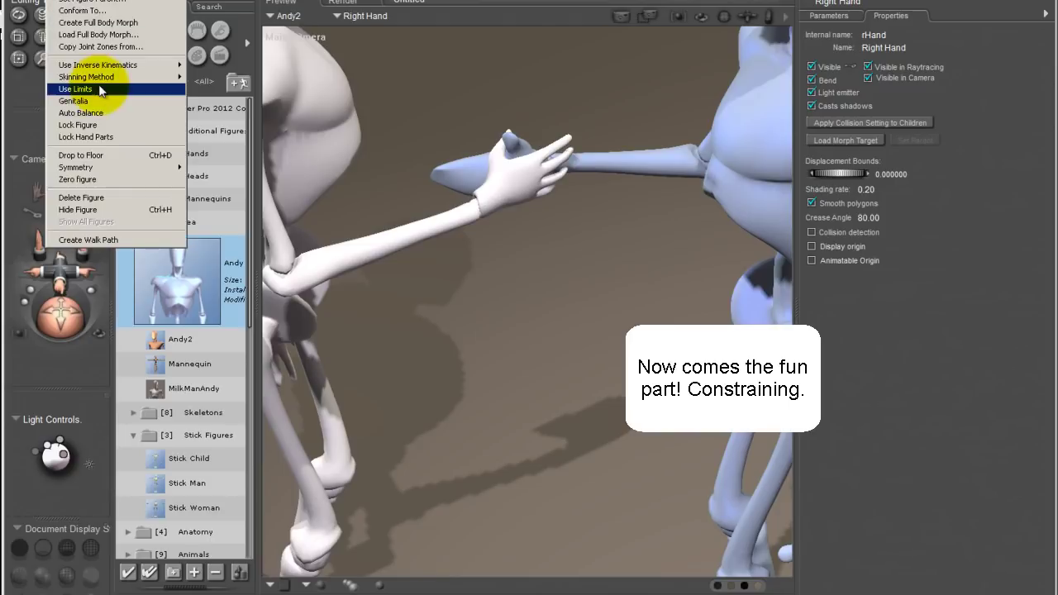
{"action": "mouse_move", "coordinate": [115, 68]}
{"action": "left_click", "coordinate": [215, 101]}
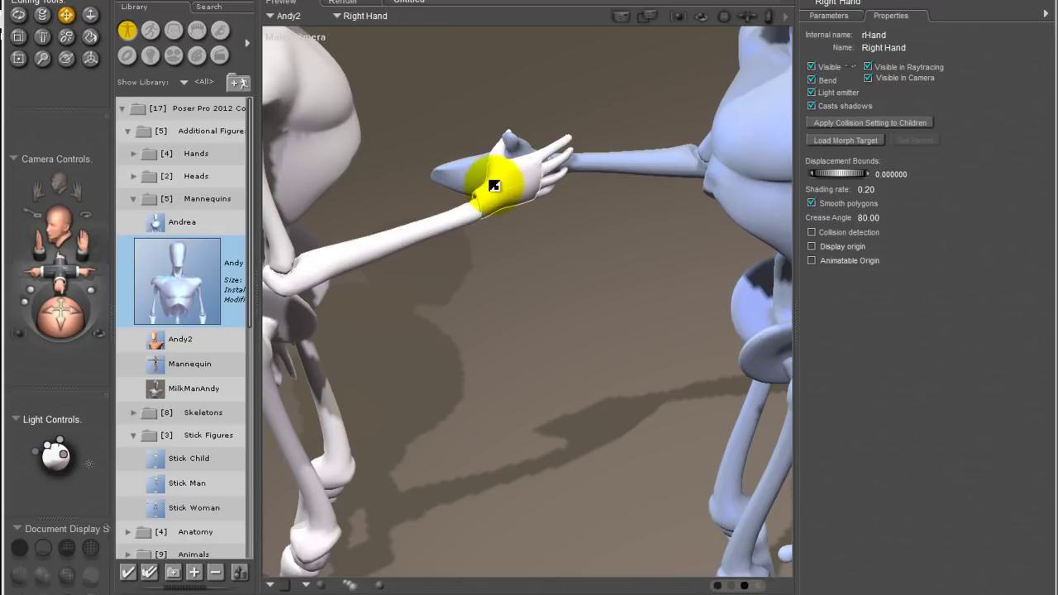
Add a constraint to Andy2's right hand with Andy's right hand as the target.
{"action": "left_click", "coordinate": [493, 193]}
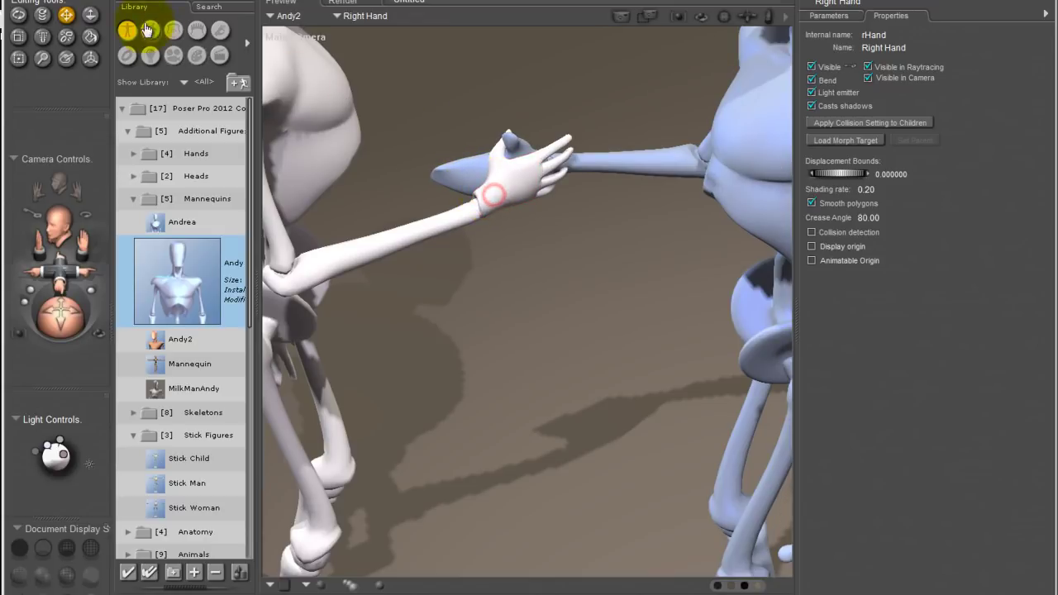
{"action": "key", "text": "alt+o"}
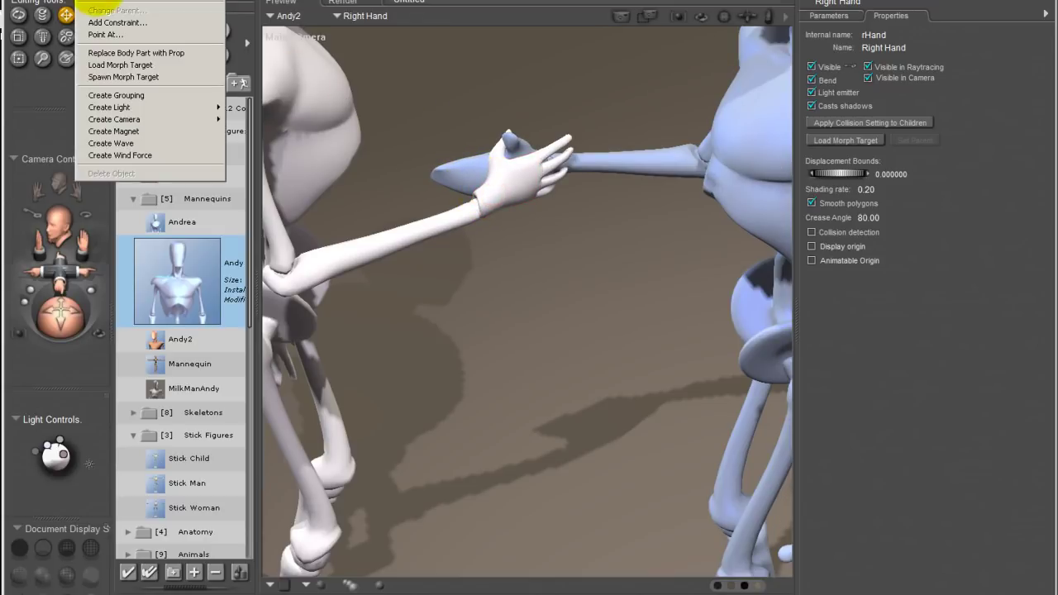
{"action": "left_click", "coordinate": [149, 23]}
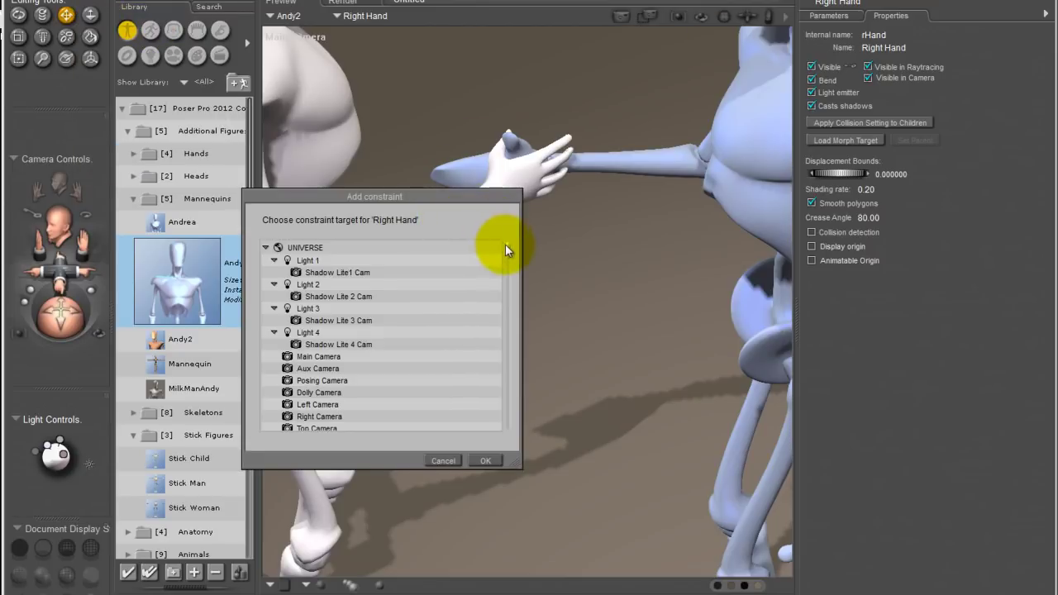
{"action": "left_click_drag", "start_coordinate": [507, 246], "coordinate": [493, 399]}
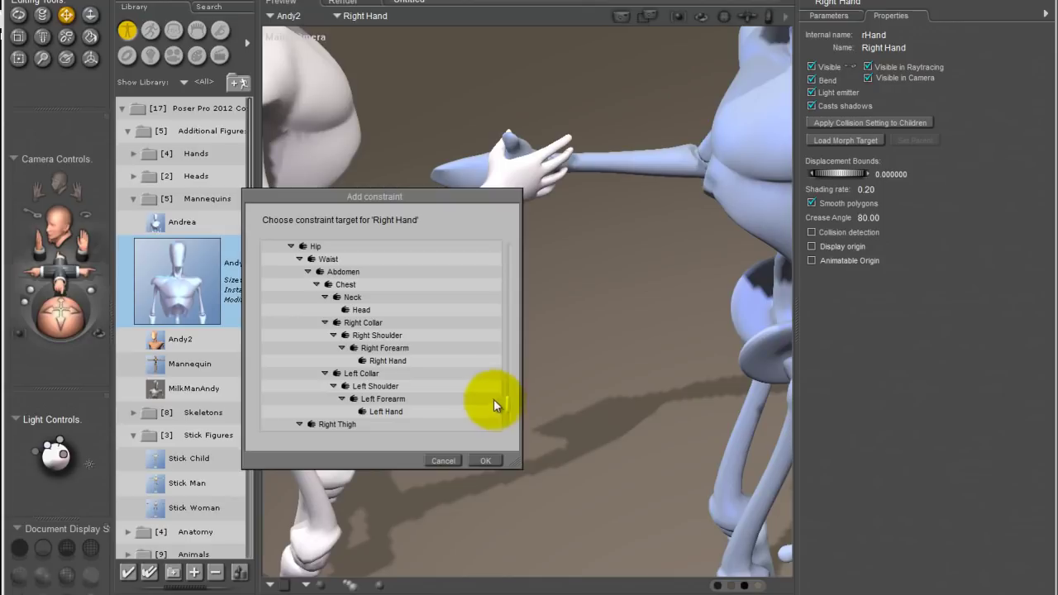
{"action": "left_click", "coordinate": [383, 356]}
{"action": "left_click", "coordinate": [483, 460]}
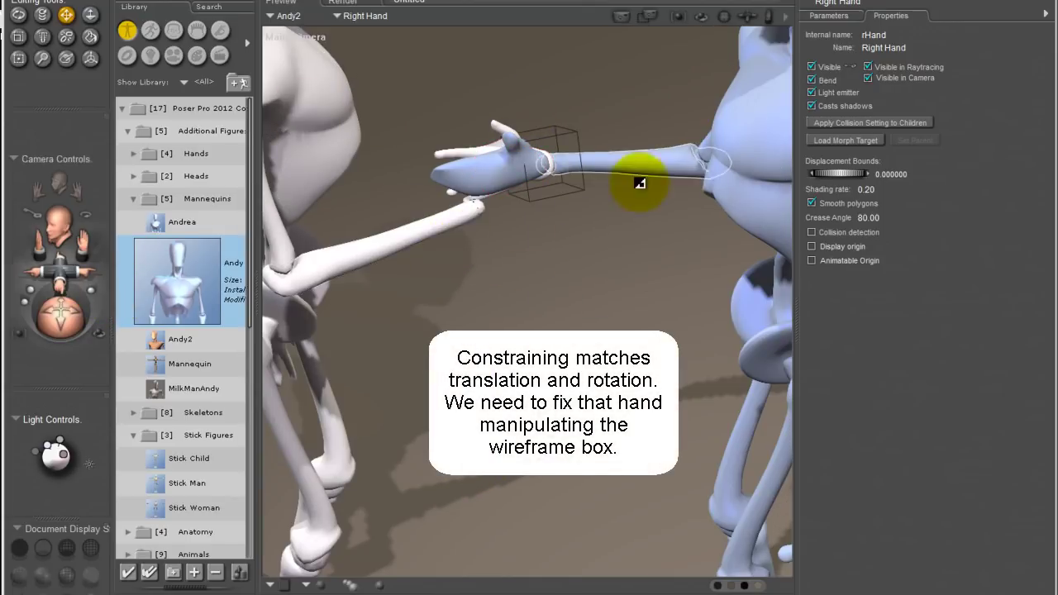
Select the wireframe constraint grouping box at the hands and set its yRotate to 180°.
{"action": "left_click", "coordinate": [572, 134]}
{"action": "left_click", "coordinate": [843, 15]}
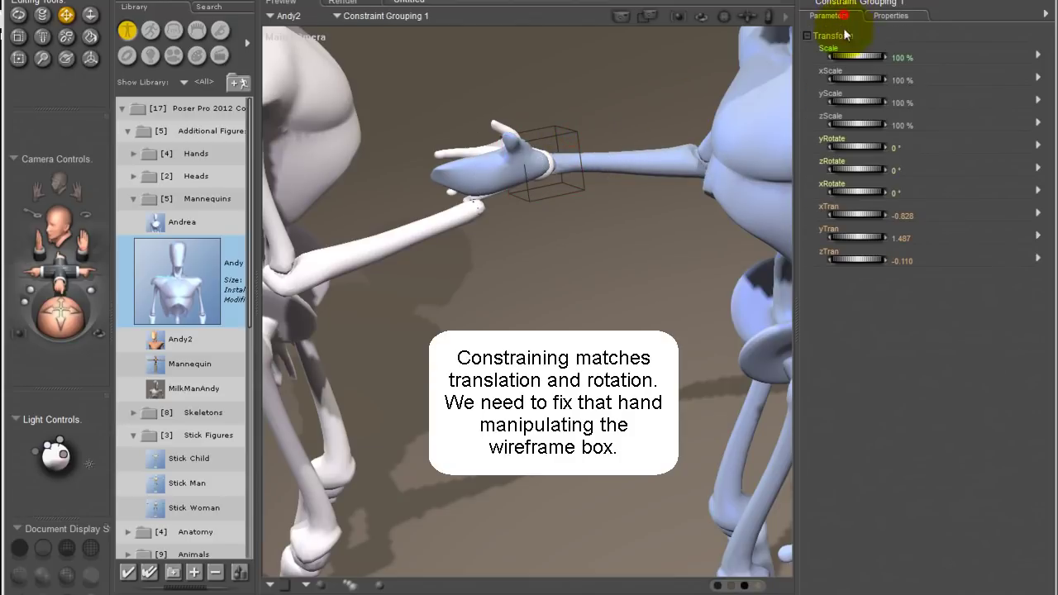
{"action": "left_click_drag", "start_coordinate": [869, 187], "coordinate": [780, 165]}
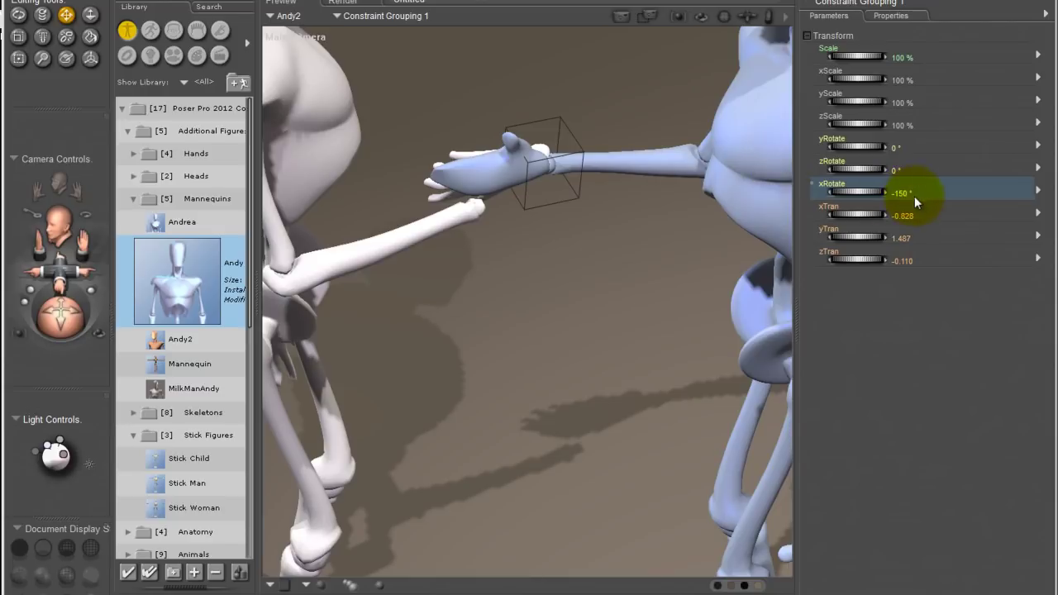
{"action": "key", "text": "ctrl+z"}
{"action": "left_click_drag", "start_coordinate": [858, 147], "coordinate": [920, 153]}
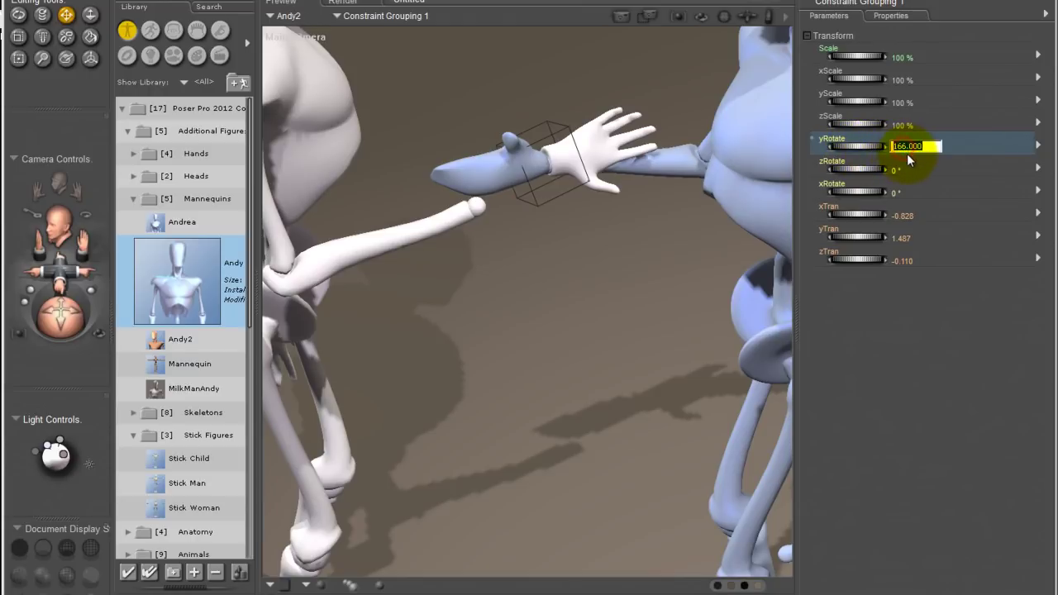
{"action": "type", "text": "80"}
{"action": "key", "text": "Return"}
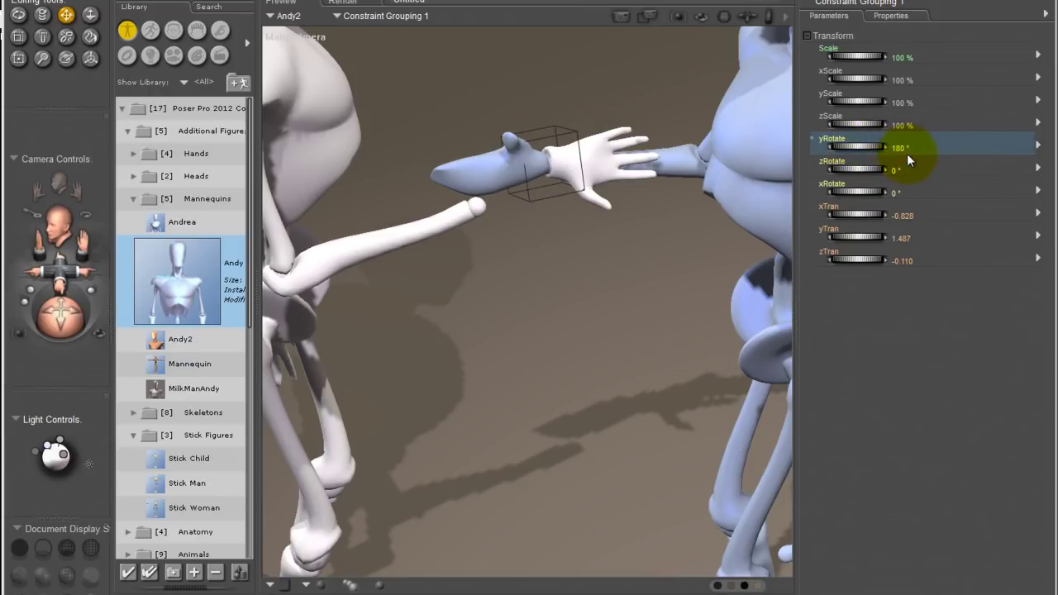
Try a zRotate of 180° on the constraint grouping and restore it to 0°.
{"action": "left_click", "coordinate": [893, 169]}
{"action": "type", "text": "18"}
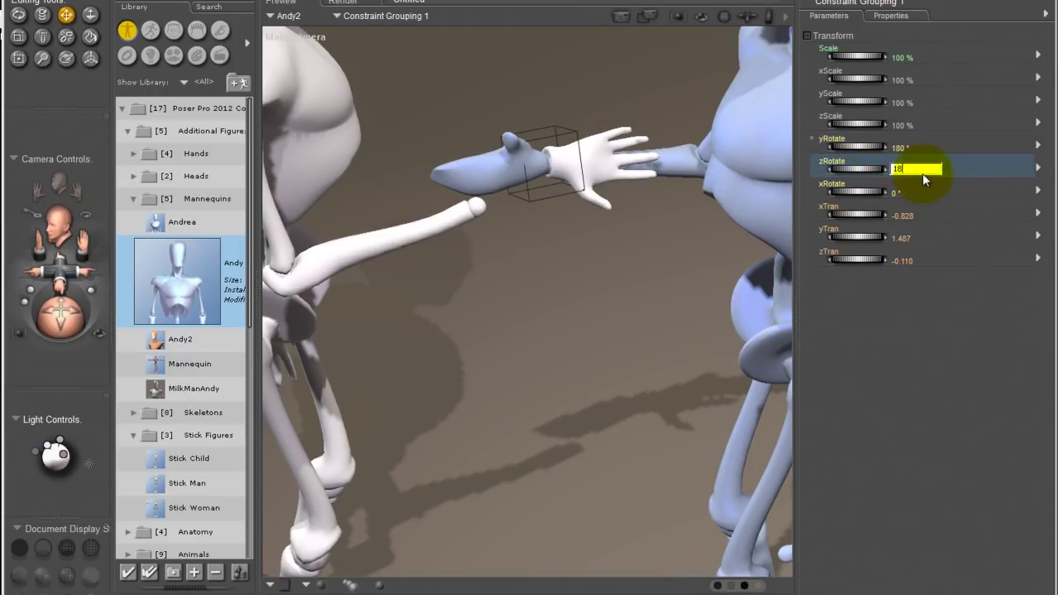
{"action": "type", "text": "0"}
{"action": "key", "text": "Return"}
{"action": "left_click", "coordinate": [902, 173]}
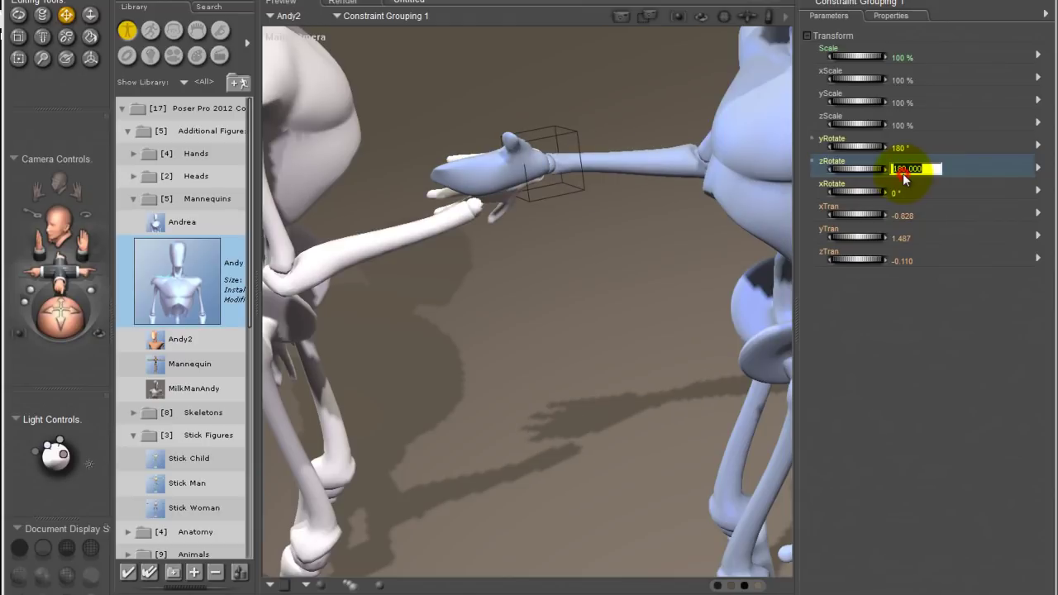
{"action": "type", "text": "0"}
{"action": "key", "text": "Return"}
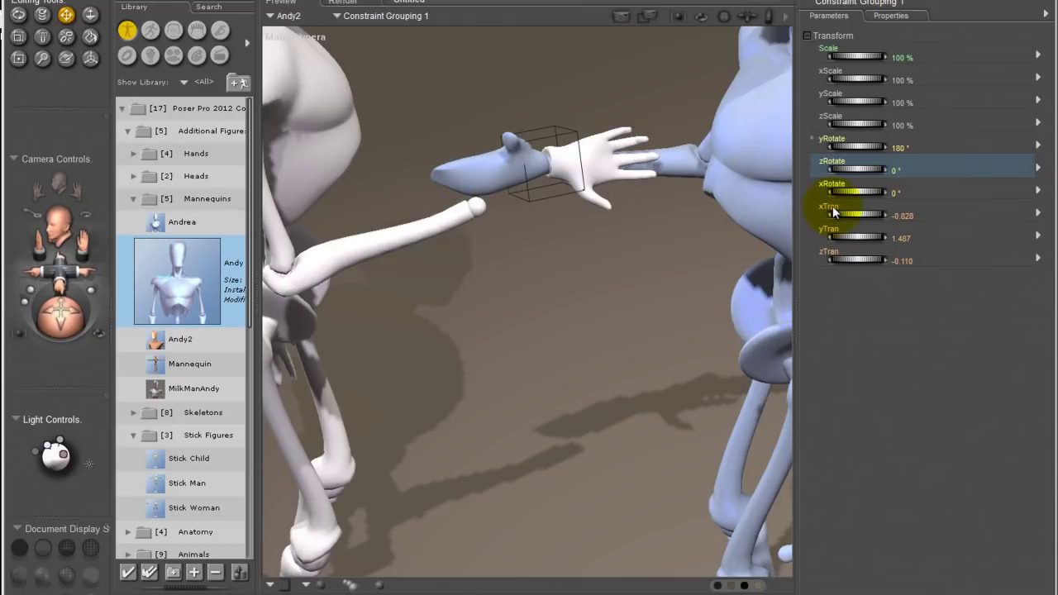
Set the constraint grouping's xRotate to 180° and shift its zTran to -0.126.
{"action": "left_click", "coordinate": [899, 192]}
{"action": "type", "text": "1"}
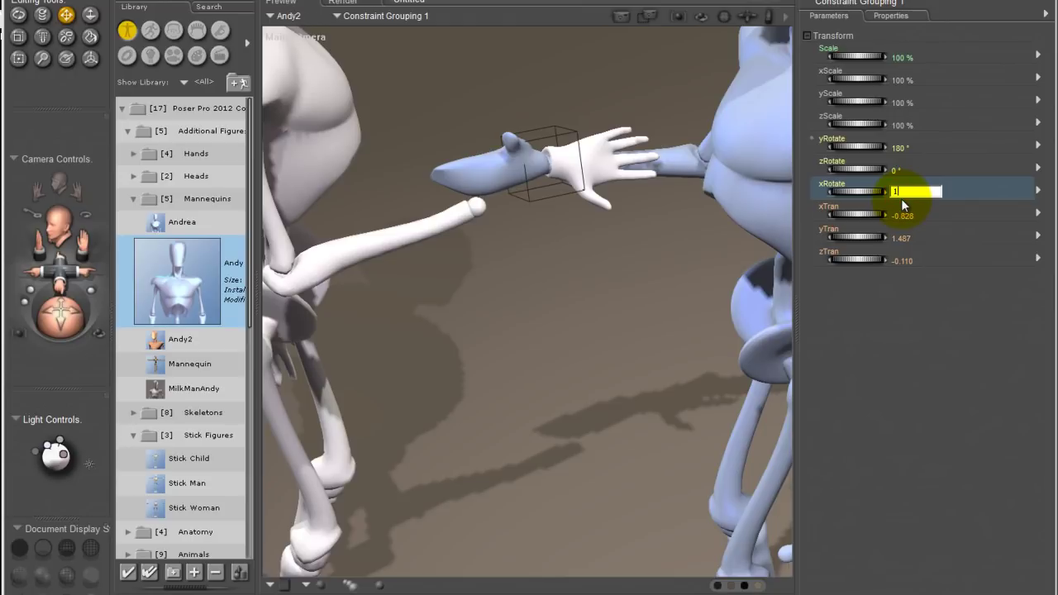
{"action": "type", "text": "80"}
{"action": "key", "text": "Return"}
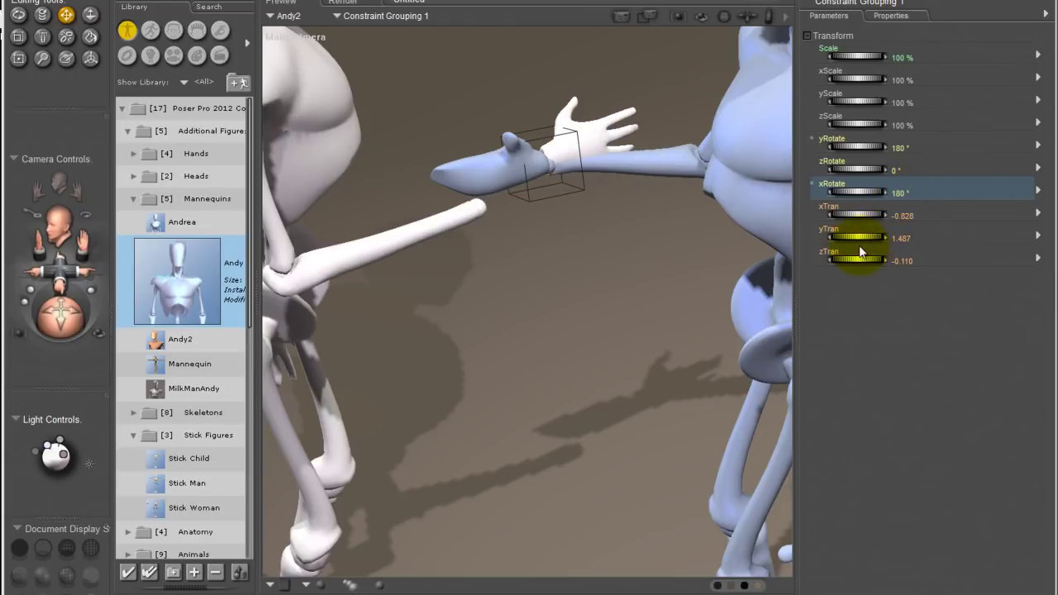
{"action": "left_click_drag", "start_coordinate": [862, 263], "coordinate": [859, 263]}
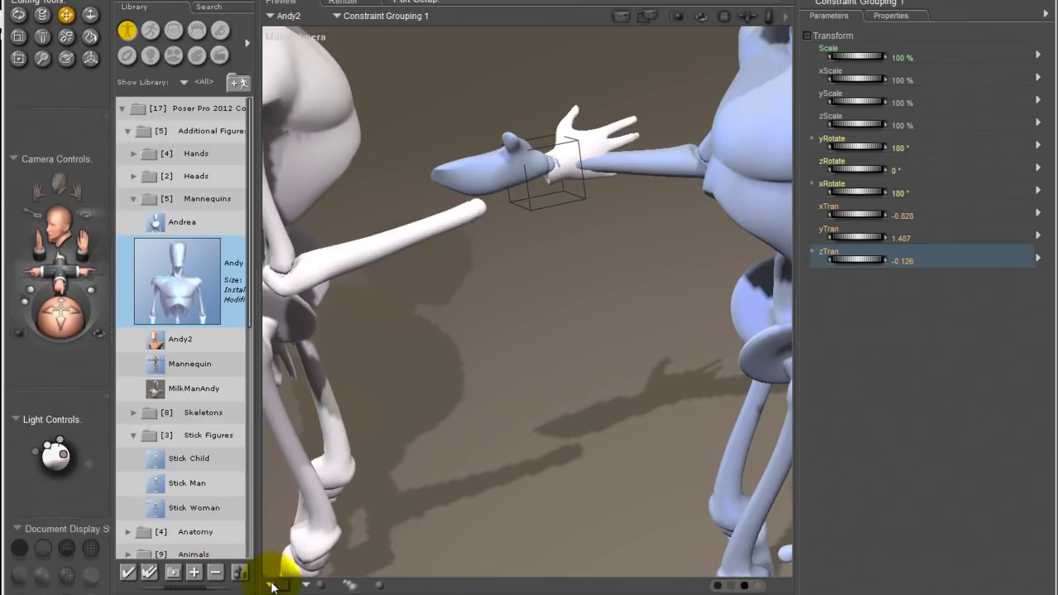
Using the Left Camera, move the constraint grouping box toward the white figure's wrist, to xTran -0.920, yTran 1.526 and zTran -0.111.
{"action": "right_click", "coordinate": [299, 39]}
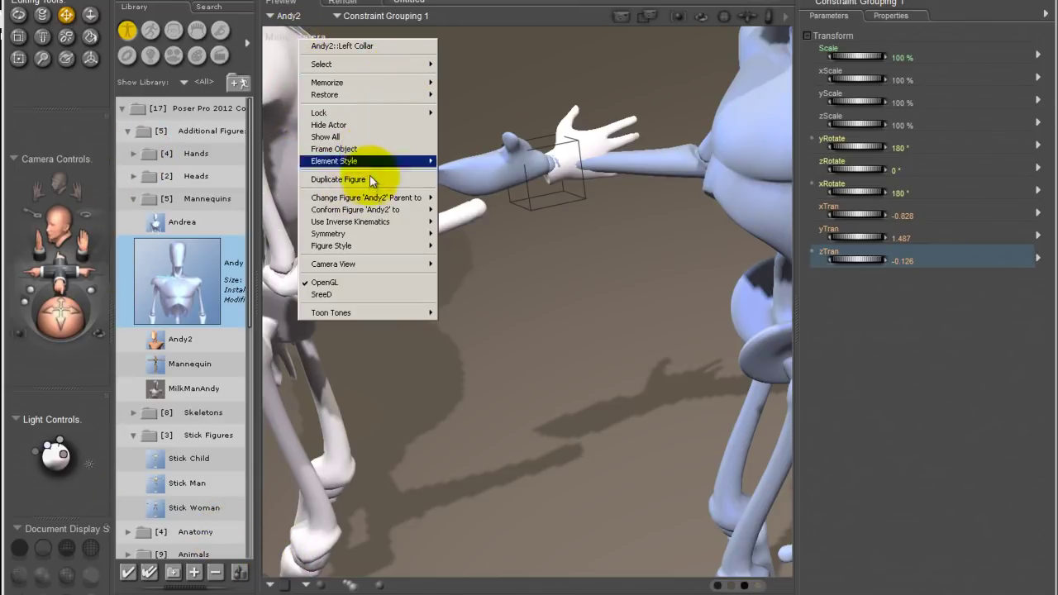
{"action": "mouse_move", "coordinate": [372, 264]}
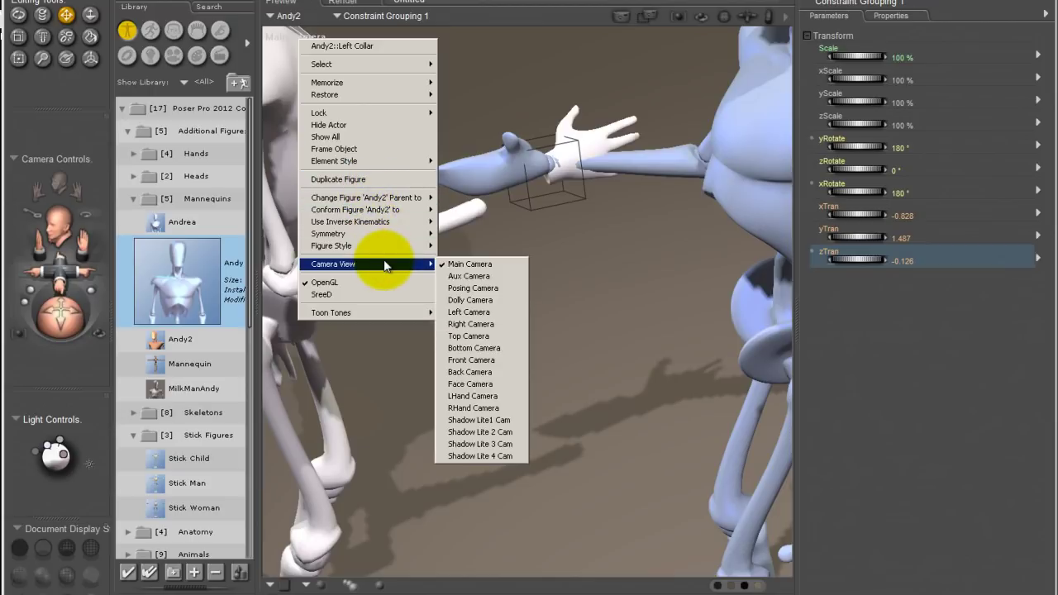
{"action": "left_click", "coordinate": [472, 311]}
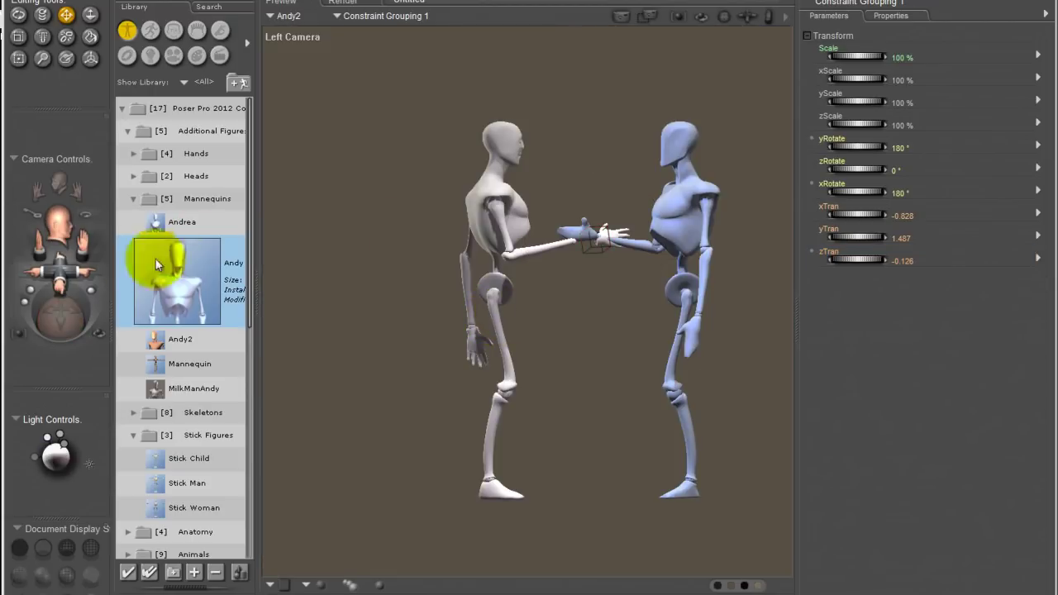
{"action": "left_click_drag", "start_coordinate": [61, 268], "coordinate": [76, 239]}
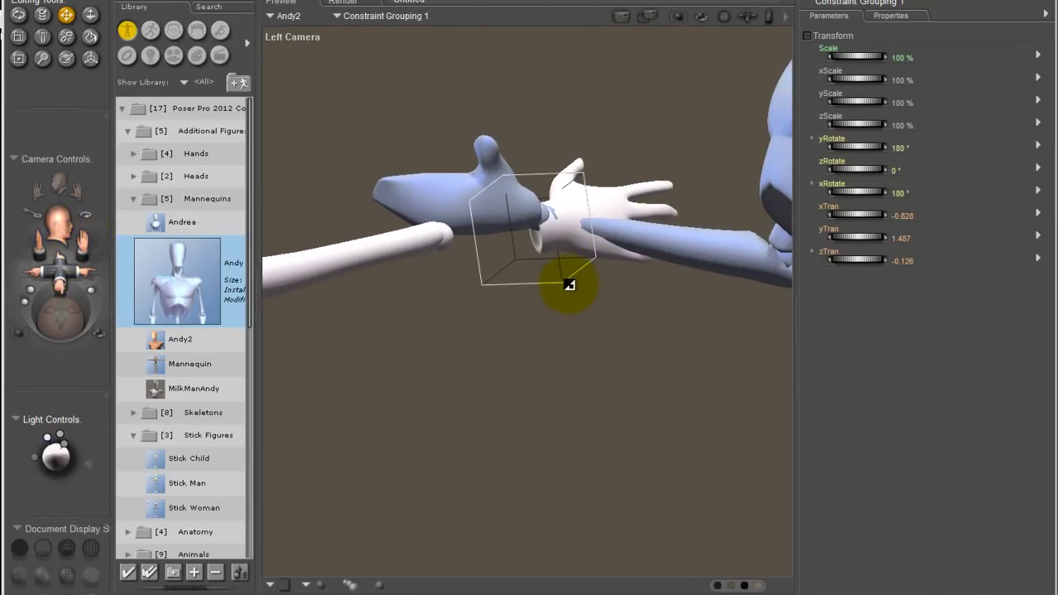
{"action": "left_click_drag", "start_coordinate": [570, 286], "coordinate": [478, 285]}
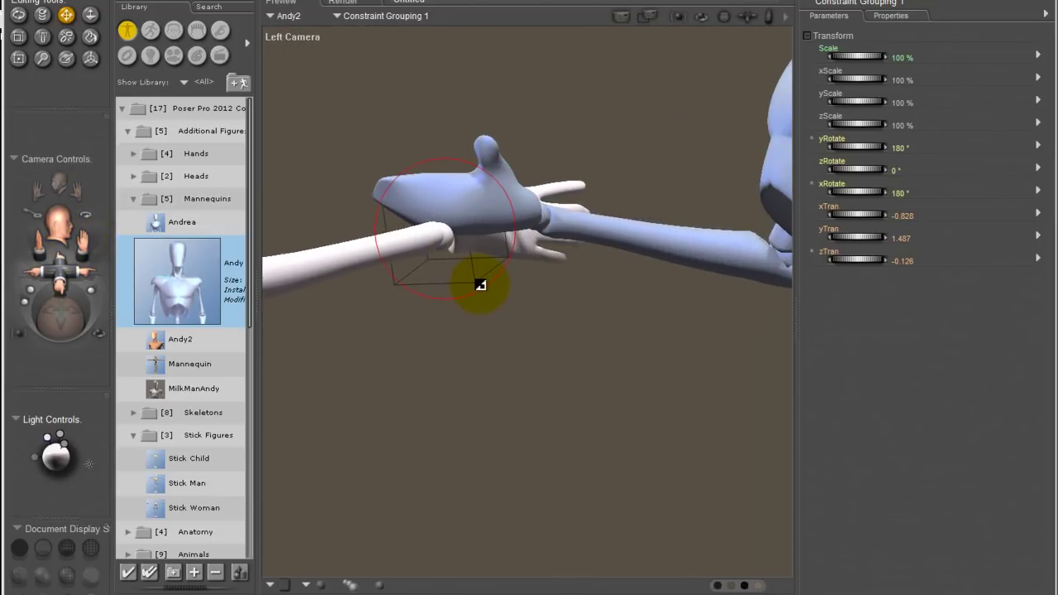
Using the Top Camera, move the constraint grouping box to the end of the white forearm, at xTran -0.982, yTran 1.411 and zTran -0.144.
{"action": "left_click", "coordinate": [296, 39]}
{"action": "mouse_move", "coordinate": [382, 246]}
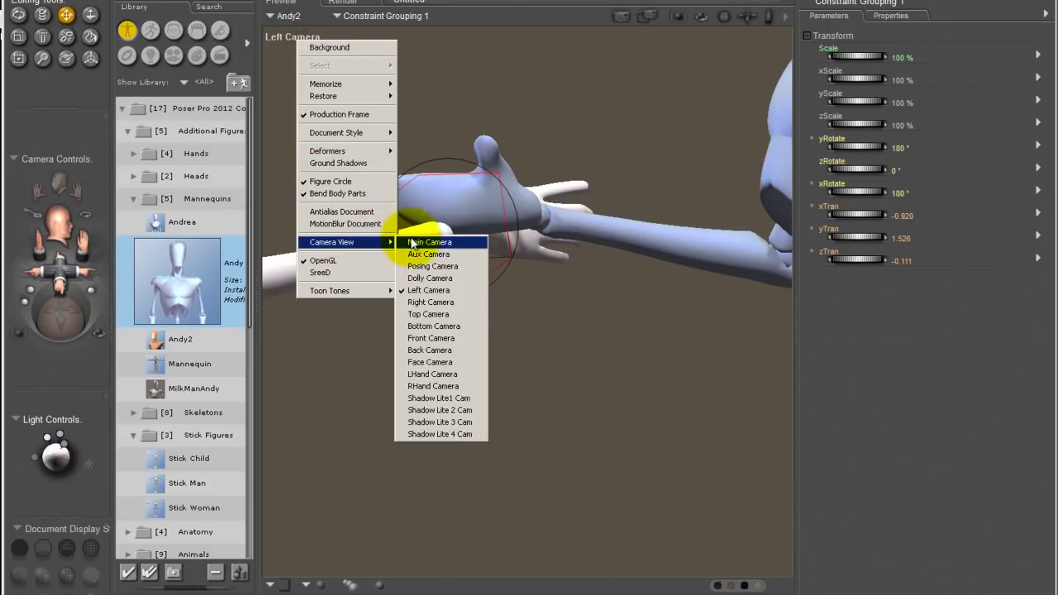
{"action": "left_click", "coordinate": [443, 315]}
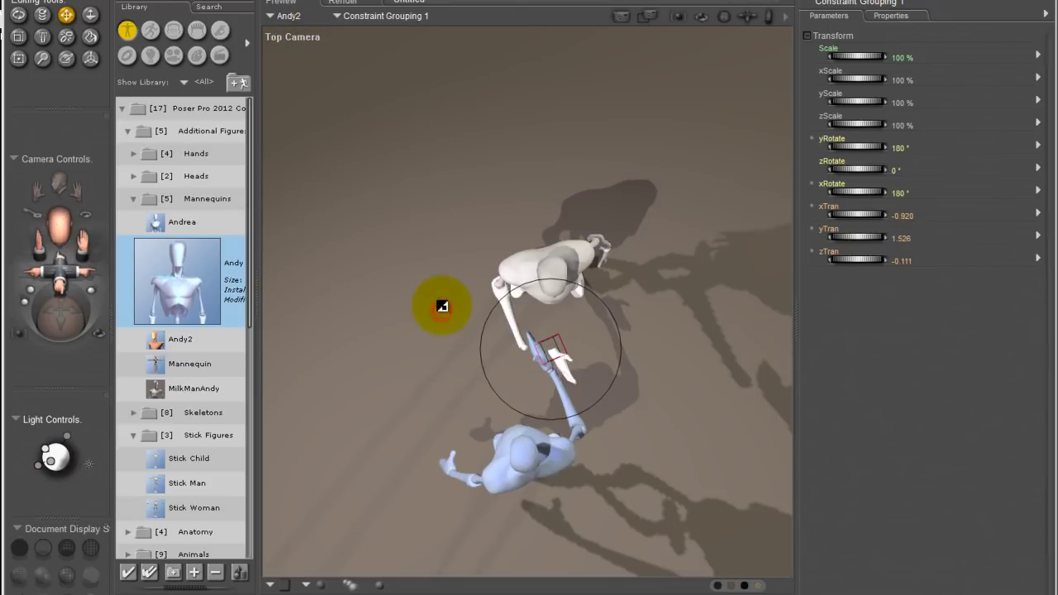
{"action": "left_click_drag", "start_coordinate": [54, 272], "coordinate": [58, 277]}
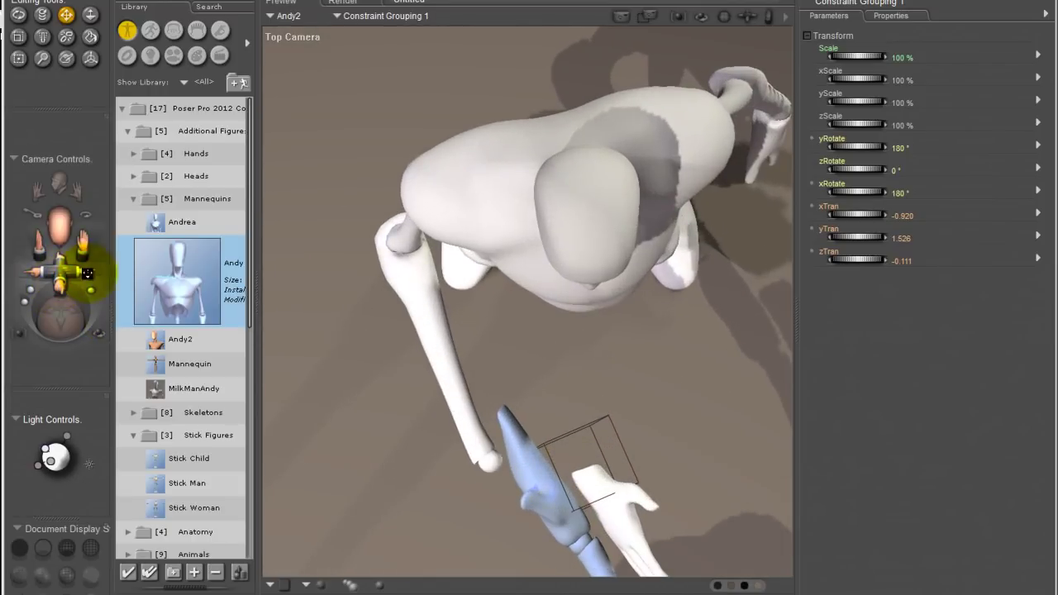
{"action": "left_click_drag", "start_coordinate": [586, 432], "coordinate": [493, 425]}
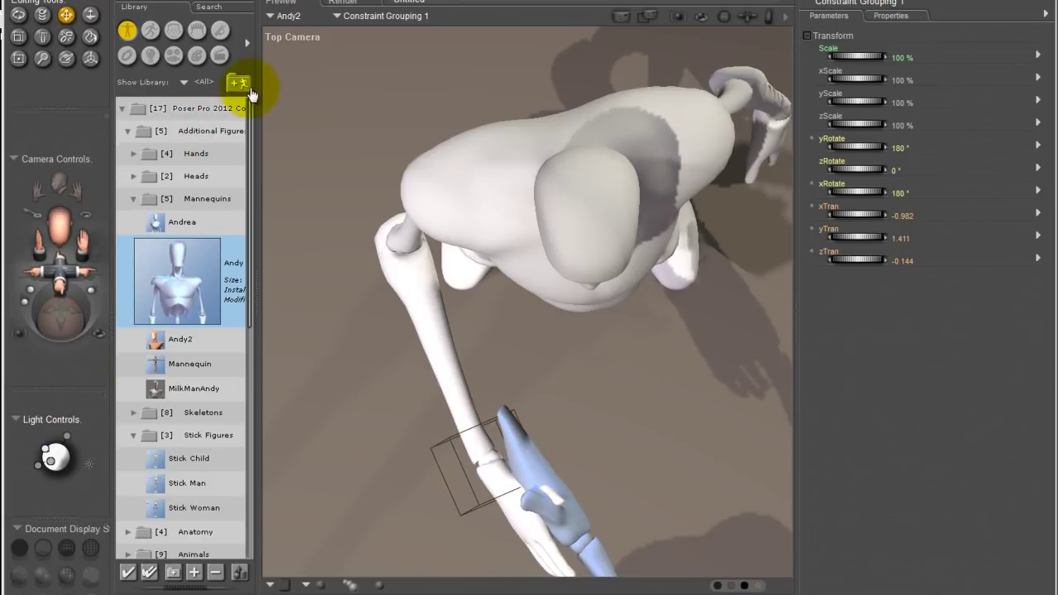
Using the Main Camera, fine-tune the constraint grouping's zTran to -0.149 and xTran to -0.987.
{"action": "right_click", "coordinate": [294, 47]}
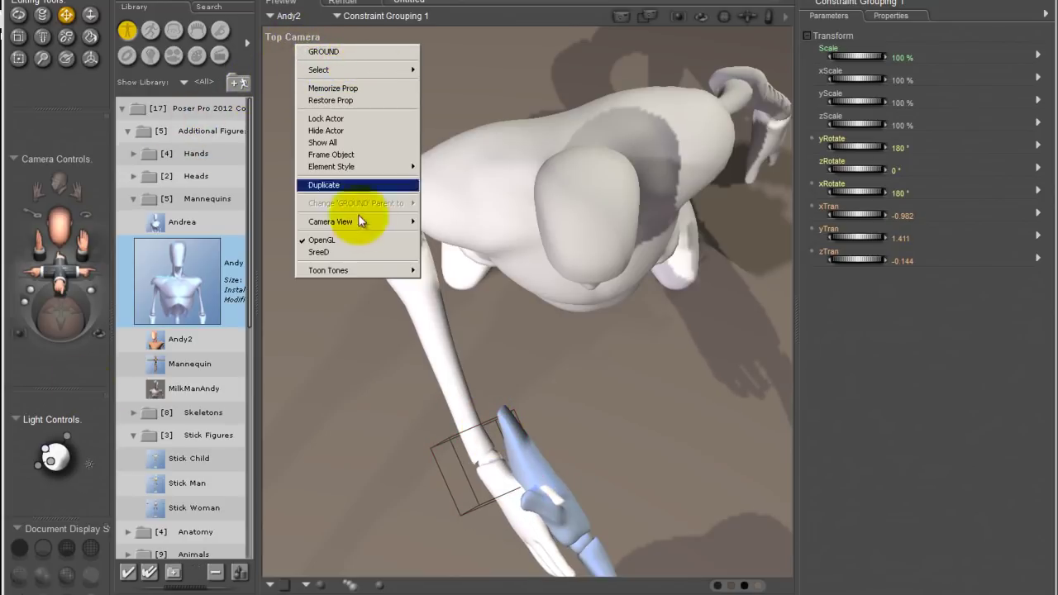
{"action": "mouse_move", "coordinate": [371, 221]}
{"action": "left_click", "coordinate": [436, 223]}
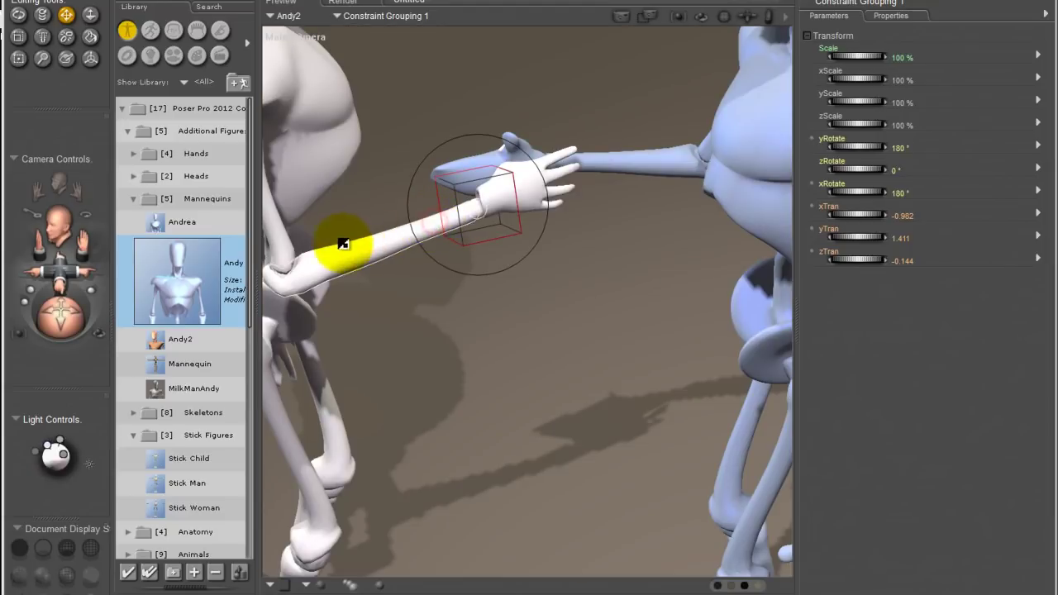
{"action": "mouse_move", "coordinate": [93, 300]}
{"action": "left_mouse_down"}
{"action": "mouse_move", "coordinate": [70, 312]}
{"action": "mouse_move", "coordinate": [82, 317]}
{"action": "left_mouse_up"}
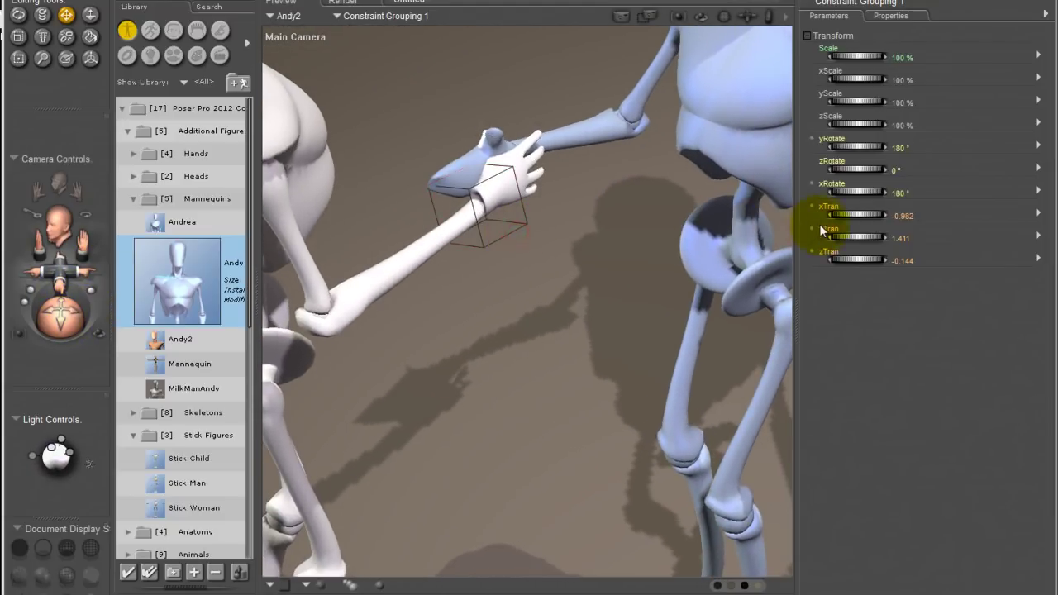
{"action": "left_click_drag", "start_coordinate": [855, 223], "coordinate": [859, 258]}
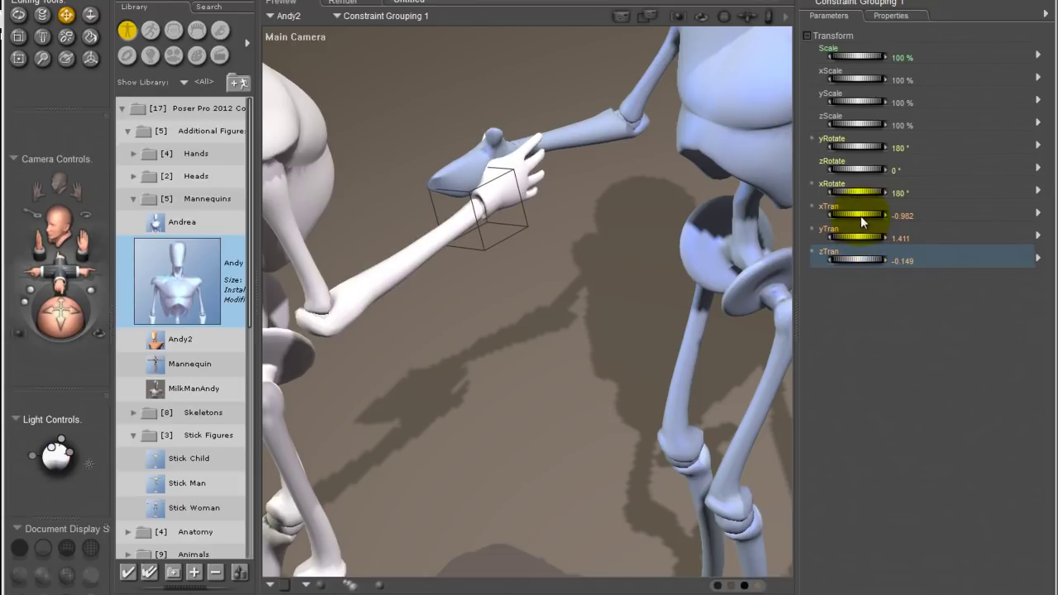
{"action": "left_click_drag", "start_coordinate": [860, 216], "coordinate": [858, 214]}
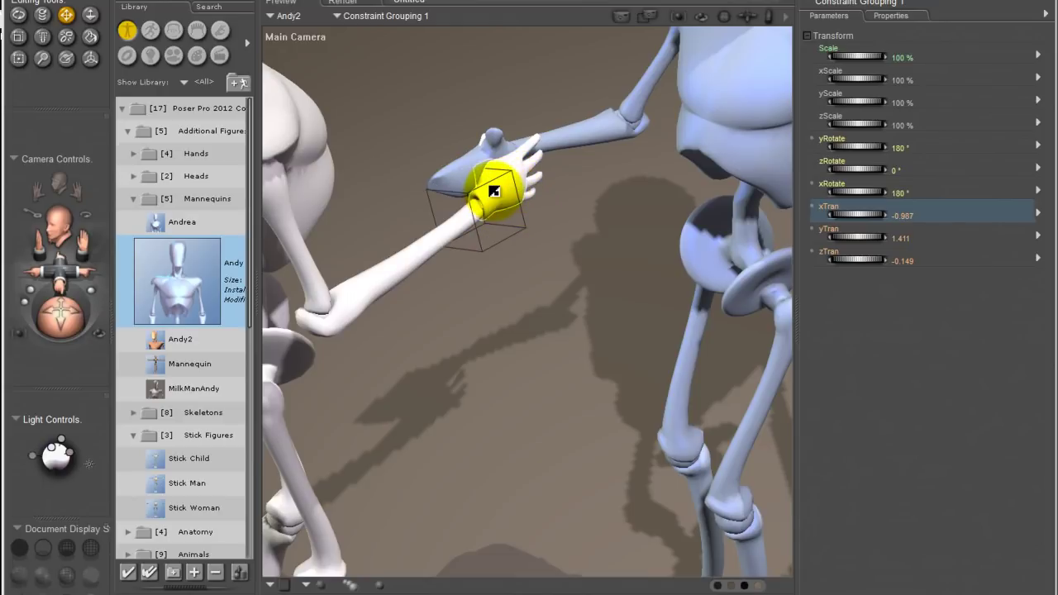
Select Andy2's right hand and enable inverse kinematics for that figure's right hand.
{"action": "left_click", "coordinate": [494, 190]}
{"action": "left_click", "coordinate": [862, 362]}
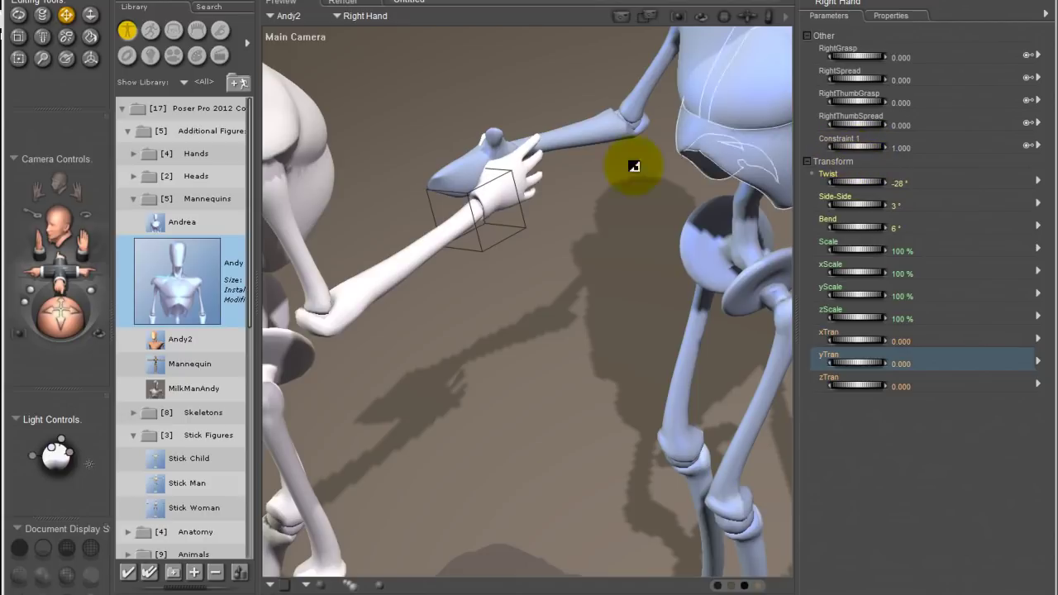
{"action": "left_click", "coordinate": [471, 173]}
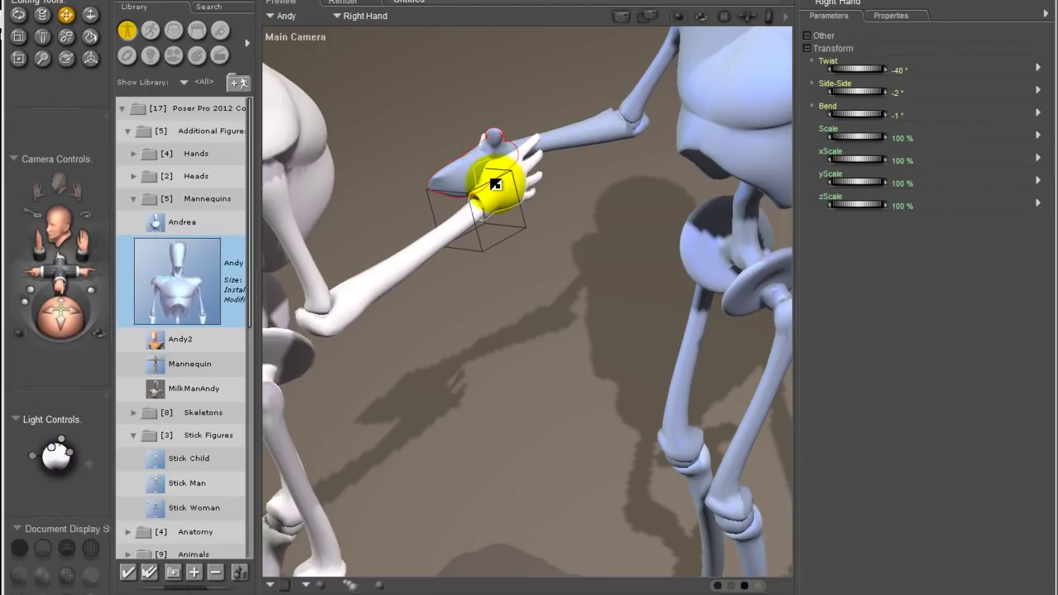
{"action": "mouse_move", "coordinate": [495, 184]}
{"action": "left_mouse_down"}
{"action": "mouse_move", "coordinate": [468, 227]}
{"action": "mouse_move", "coordinate": [507, 201]}
{"action": "mouse_move", "coordinate": [496, 190]}
{"action": "left_mouse_up"}
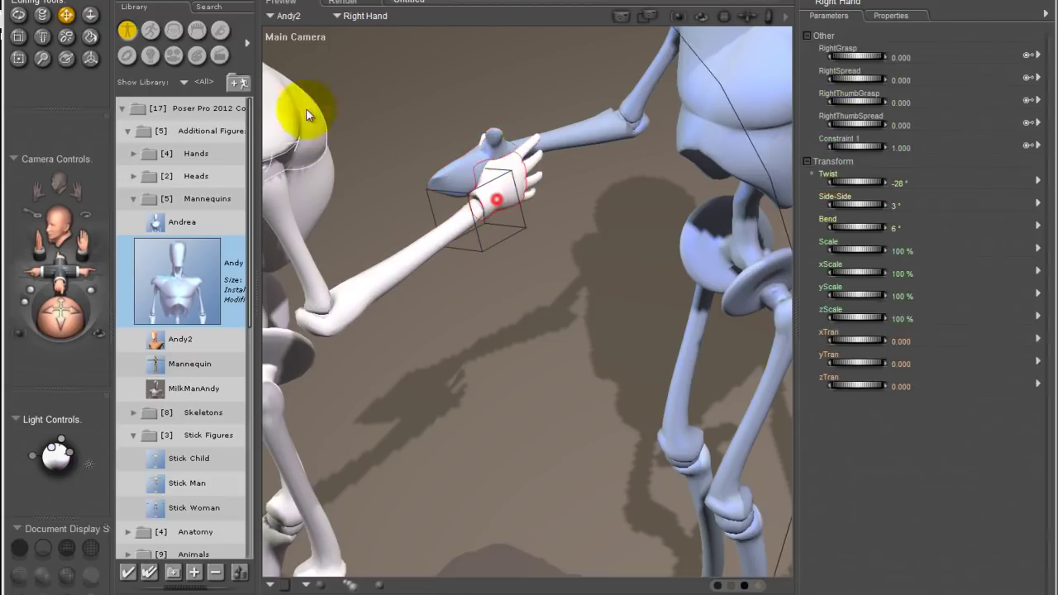
{"action": "left_click", "coordinate": [58, 2]}
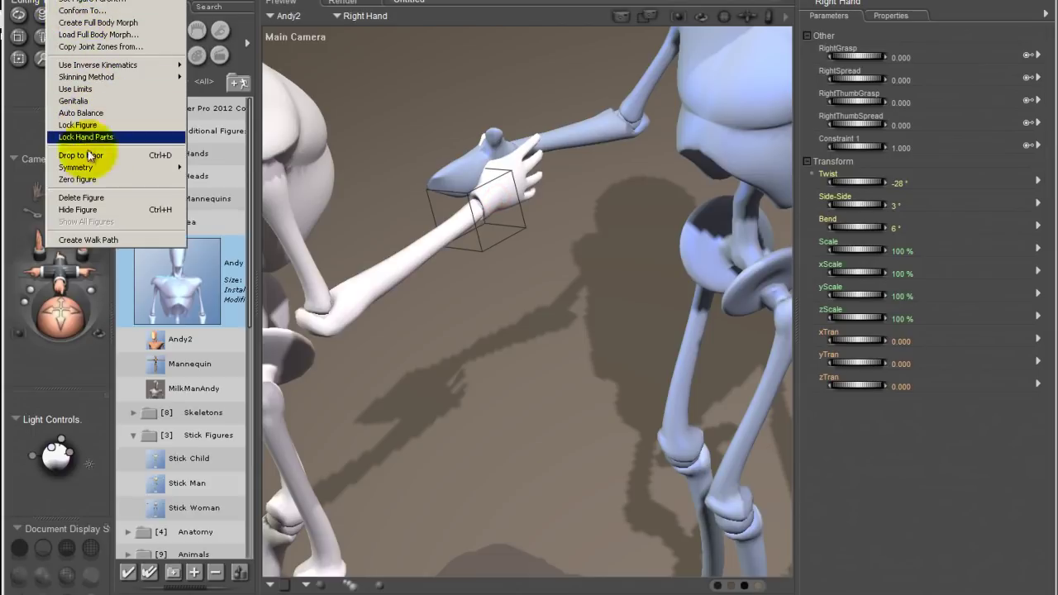
{"action": "mouse_move", "coordinate": [124, 64]}
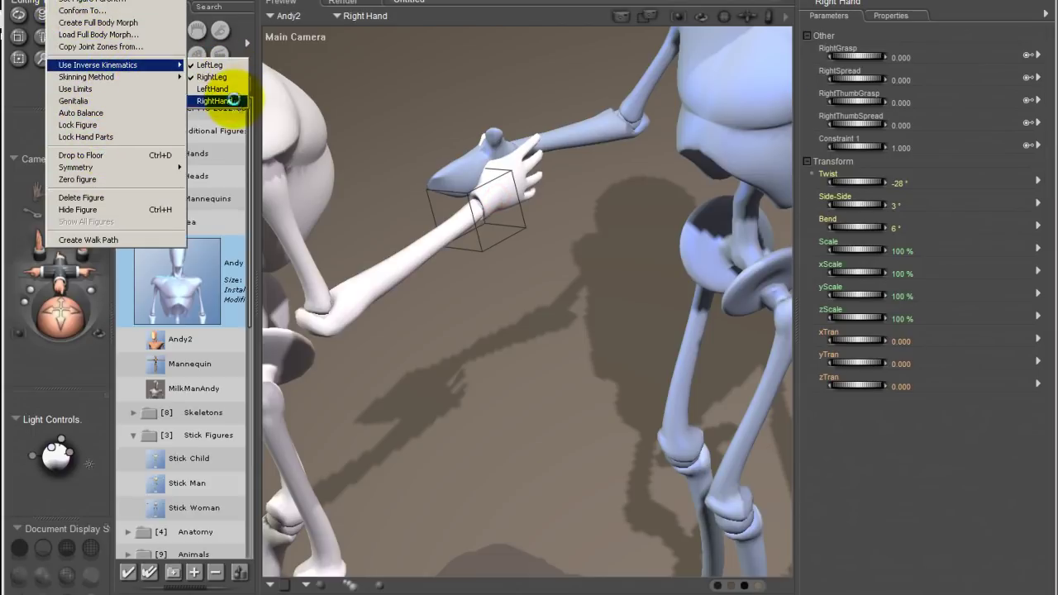
{"action": "left_click", "coordinate": [234, 100]}
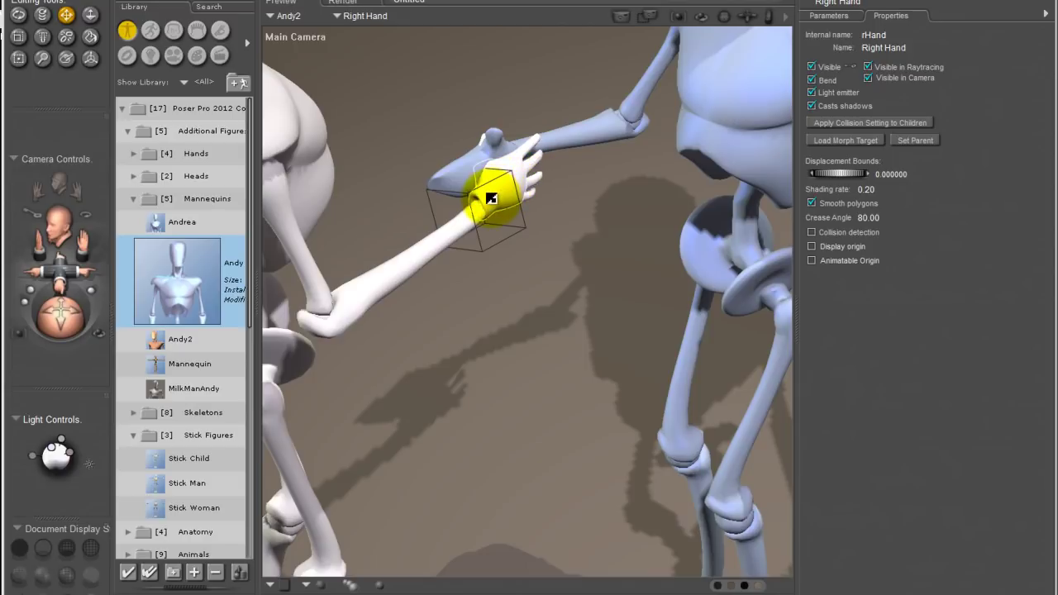
Try a Twist of 123° on Andy2's right hand and undo the change.
{"action": "left_click", "coordinate": [504, 197]}
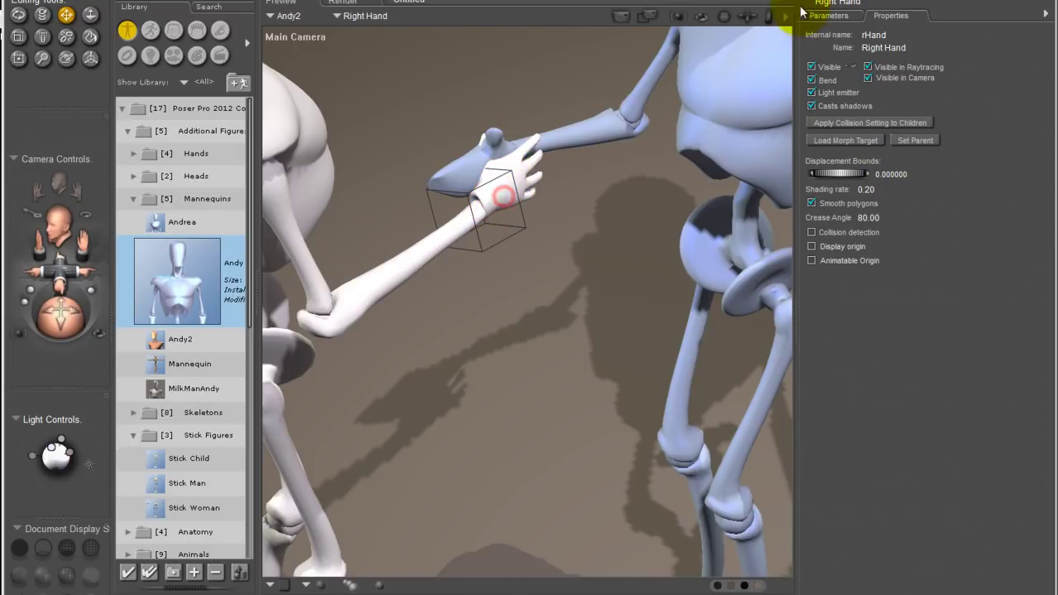
{"action": "left_click", "coordinate": [826, 15]}
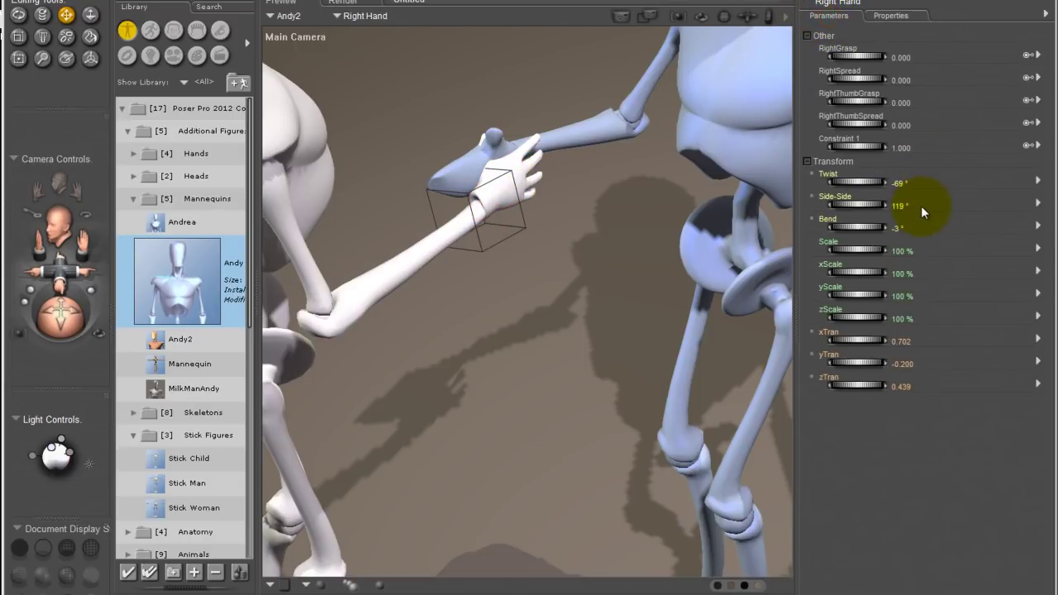
{"action": "left_click_drag", "start_coordinate": [876, 146], "coordinate": [862, 145]}
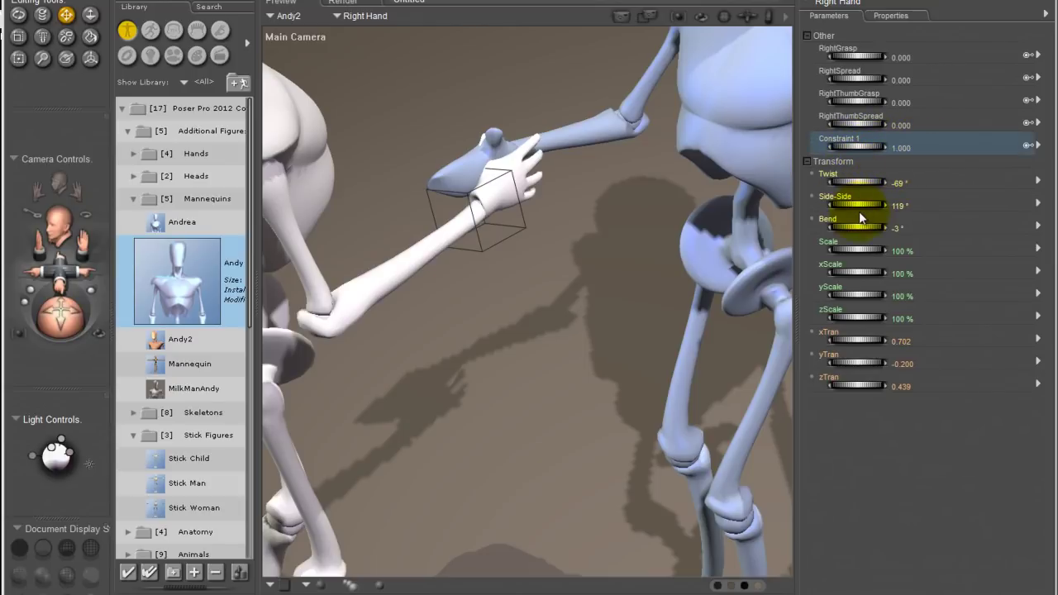
{"action": "mouse_move", "coordinate": [858, 184]}
{"action": "left_mouse_down"}
{"action": "mouse_move", "coordinate": [870, 185]}
{"action": "mouse_move", "coordinate": [816, 183]}
{"action": "mouse_move", "coordinate": [961, 182]}
{"action": "mouse_move", "coordinate": [824, 180]}
{"action": "mouse_move", "coordinate": [869, 180]}
{"action": "left_mouse_up"}
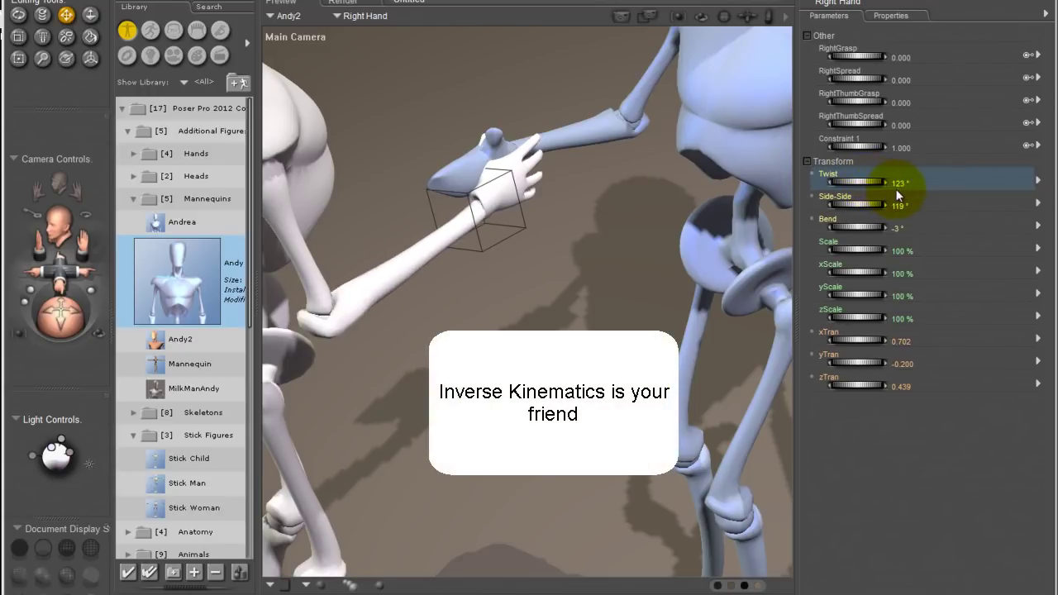
{"action": "key", "text": "ctrl+z"}
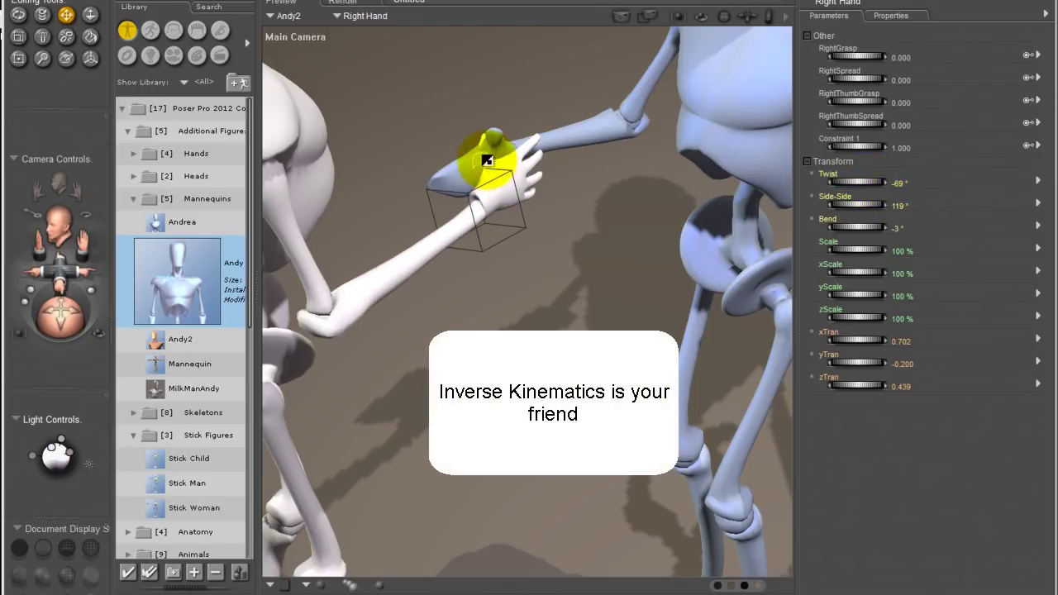
Enable inverse kinematics for Andy's right hand and raise that hand to a yTran of -0.138.
{"action": "left_click", "coordinate": [460, 173]}
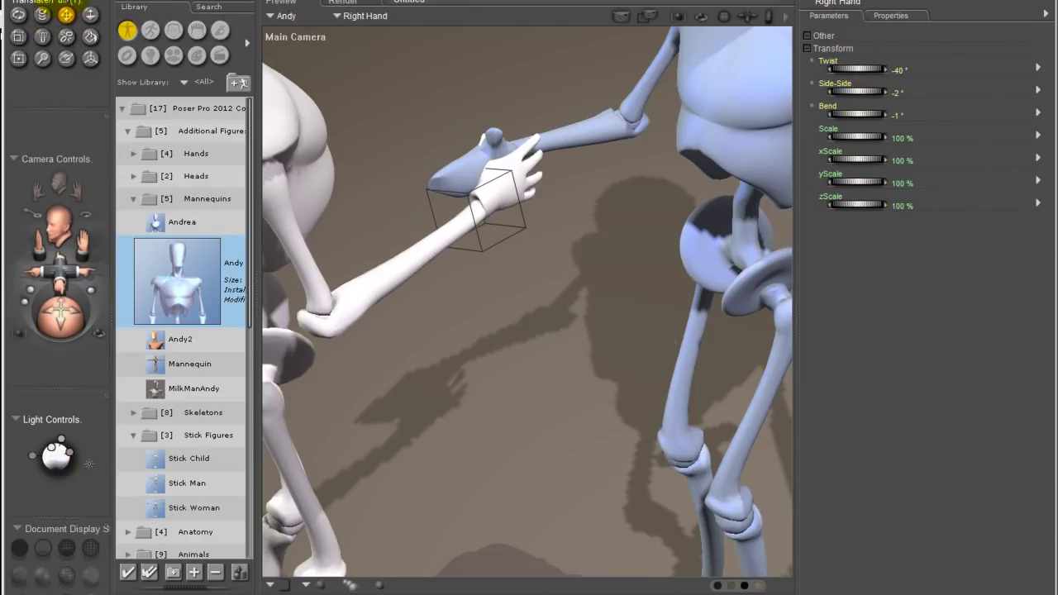
{"action": "left_click", "coordinate": [62, 1]}
{"action": "mouse_move", "coordinate": [132, 64]}
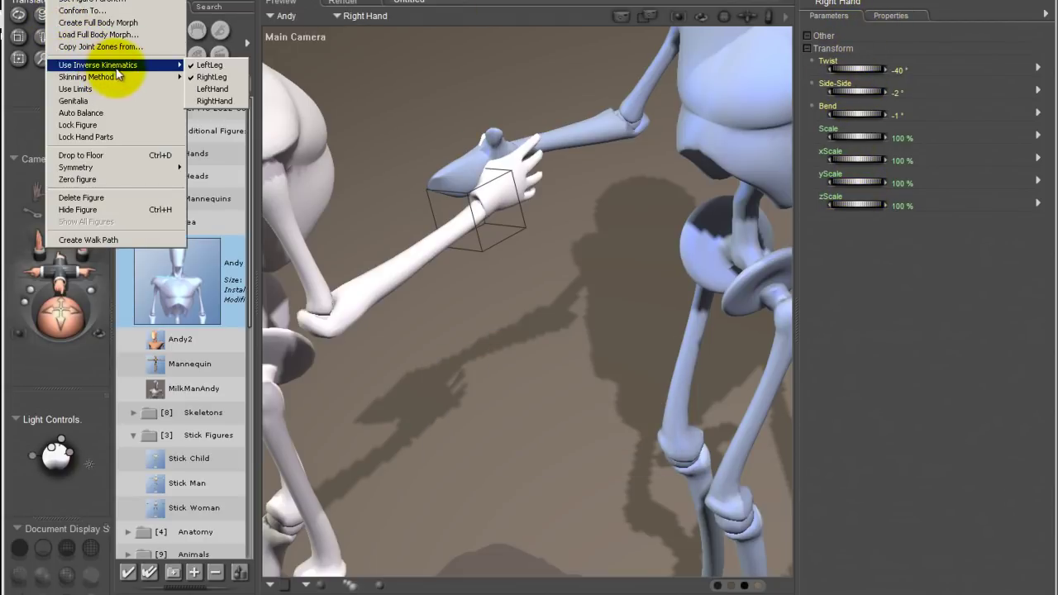
{"action": "left_click", "coordinate": [209, 101]}
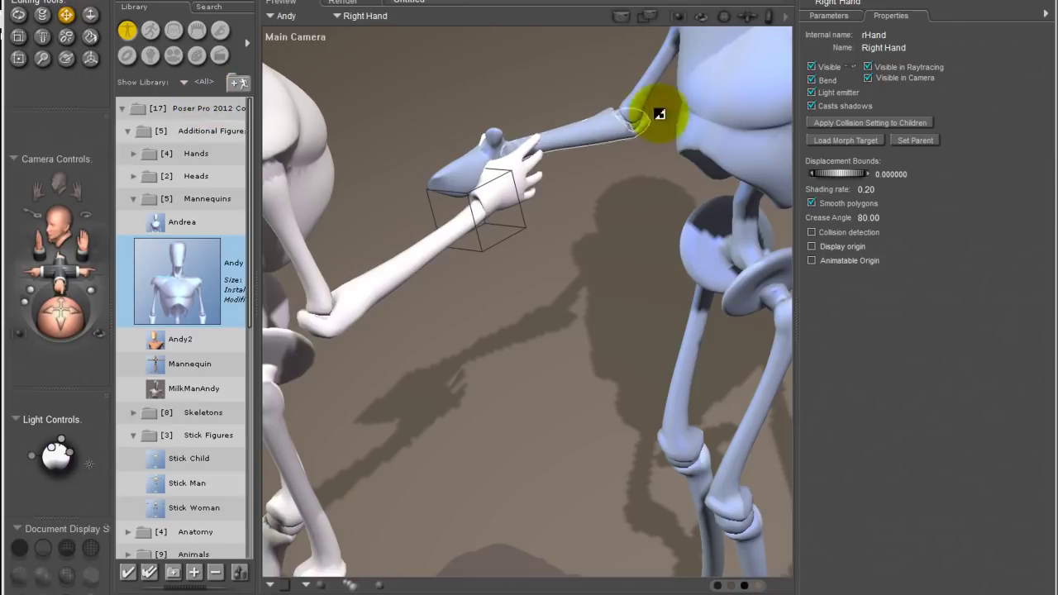
{"action": "left_click", "coordinate": [829, 16]}
{"action": "mouse_move", "coordinate": [856, 250]}
{"action": "left_mouse_down"}
{"action": "mouse_move", "coordinate": [835, 252]}
{"action": "mouse_move", "coordinate": [854, 256]}
{"action": "left_mouse_up"}
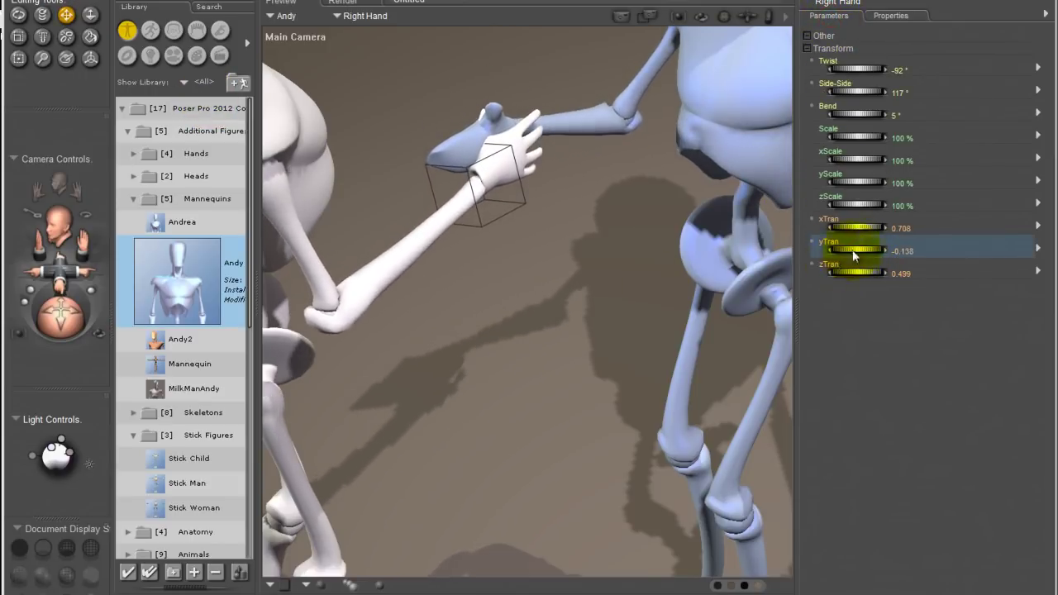
Lower the constraint grouping to a yTran of 1.380, and shift it to xTran -1.003 and zTran -0.124 using the Left Camera.
{"action": "left_click", "coordinate": [455, 187]}
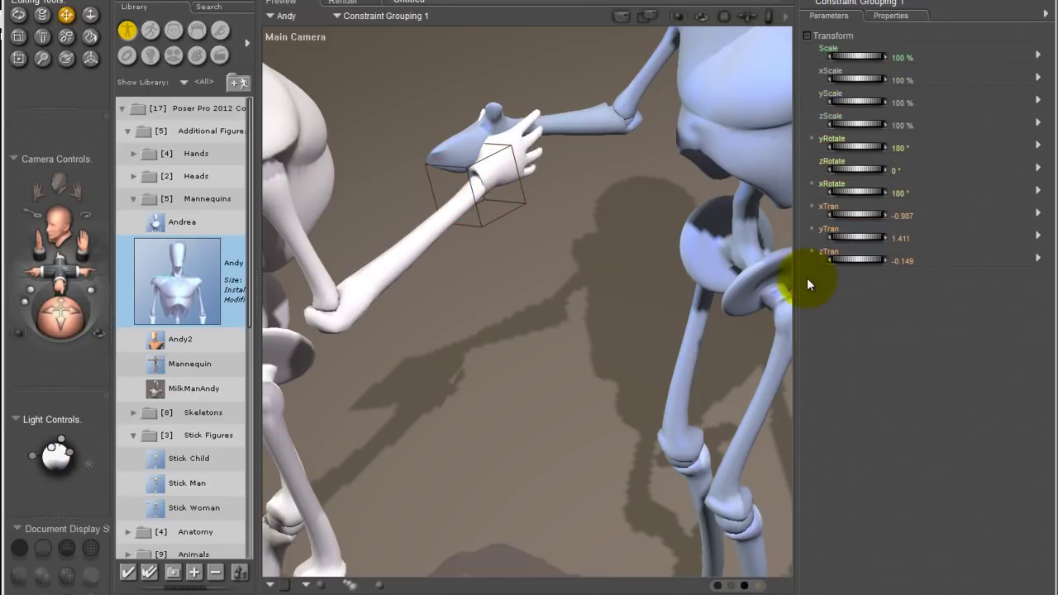
{"action": "left_click_drag", "start_coordinate": [862, 235], "coordinate": [860, 236]}
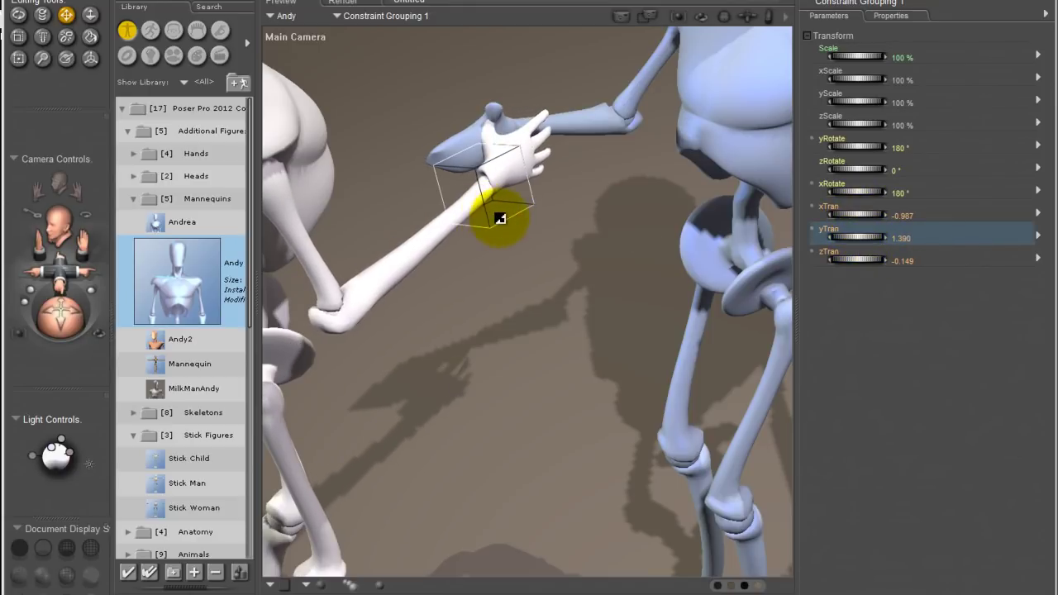
{"action": "right_click", "coordinate": [294, 42]}
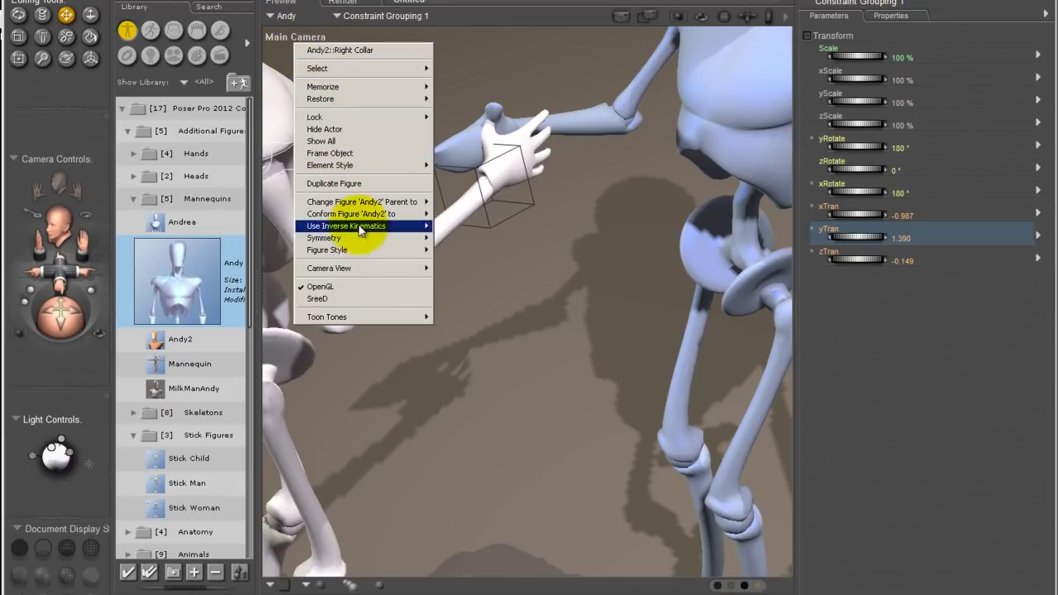
{"action": "mouse_move", "coordinate": [380, 268]}
{"action": "left_click", "coordinate": [479, 320]}
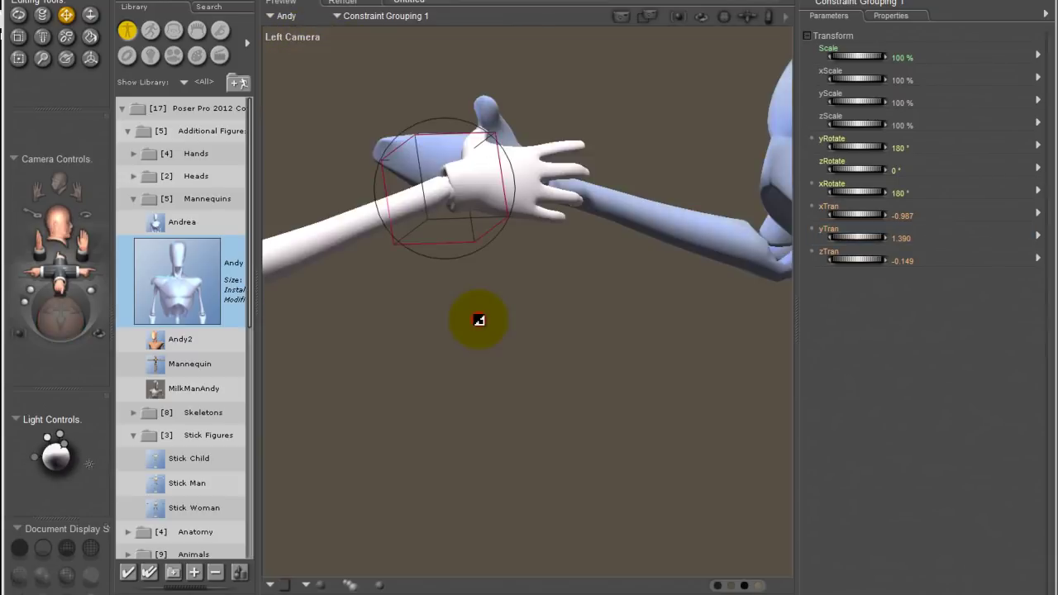
{"action": "left_click_drag", "start_coordinate": [877, 239], "coordinate": [874, 239]}
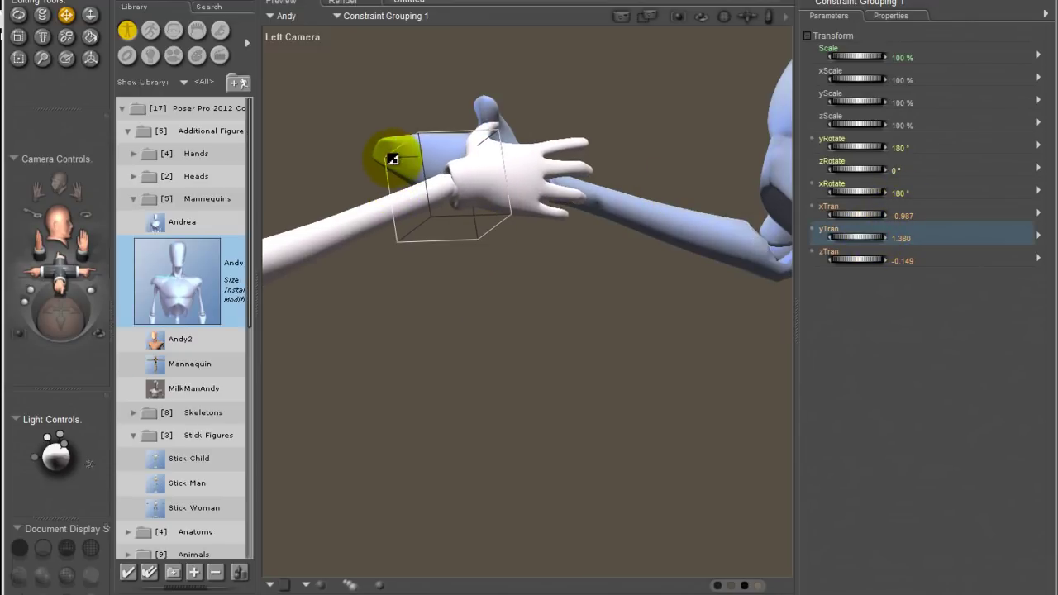
{"action": "left_click_drag", "start_coordinate": [390, 166], "coordinate": [377, 147]}
From the Top Camera, move the constraint grouping toward the blue hand, to xTran -0.991, yTran 1.406 and zTran -0.117.
{"action": "right_click", "coordinate": [291, 35]}
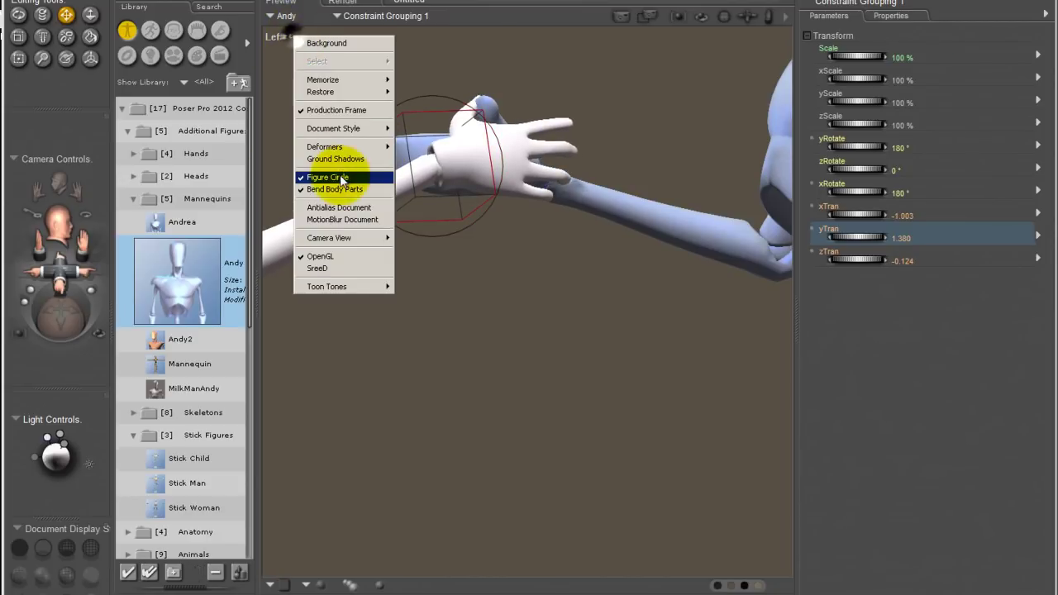
{"action": "mouse_move", "coordinate": [372, 245]}
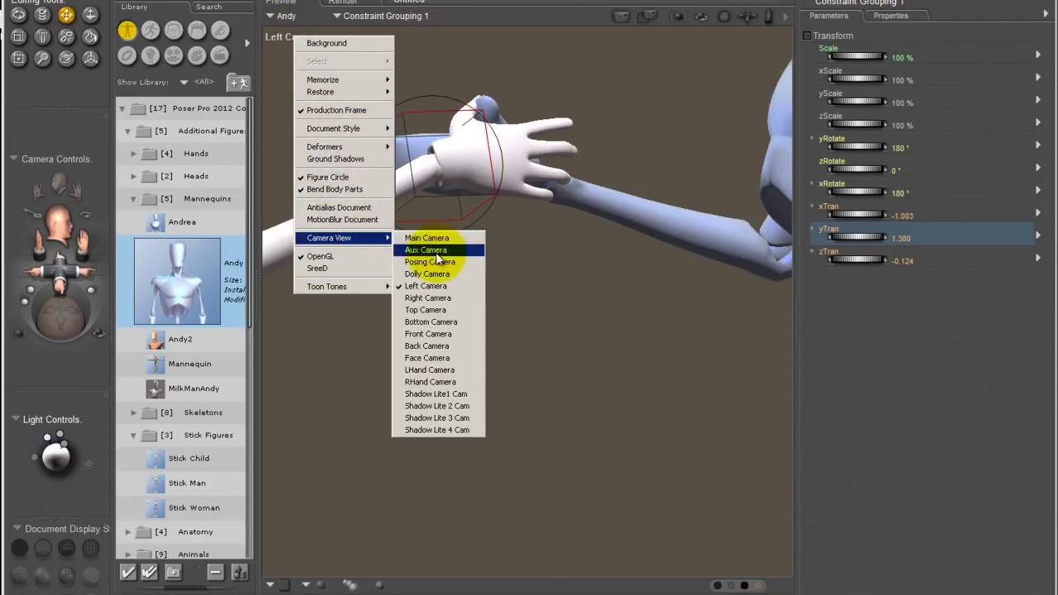
{"action": "left_click", "coordinate": [442, 309]}
{"action": "left_click_drag", "start_coordinate": [441, 307], "coordinate": [515, 464]}
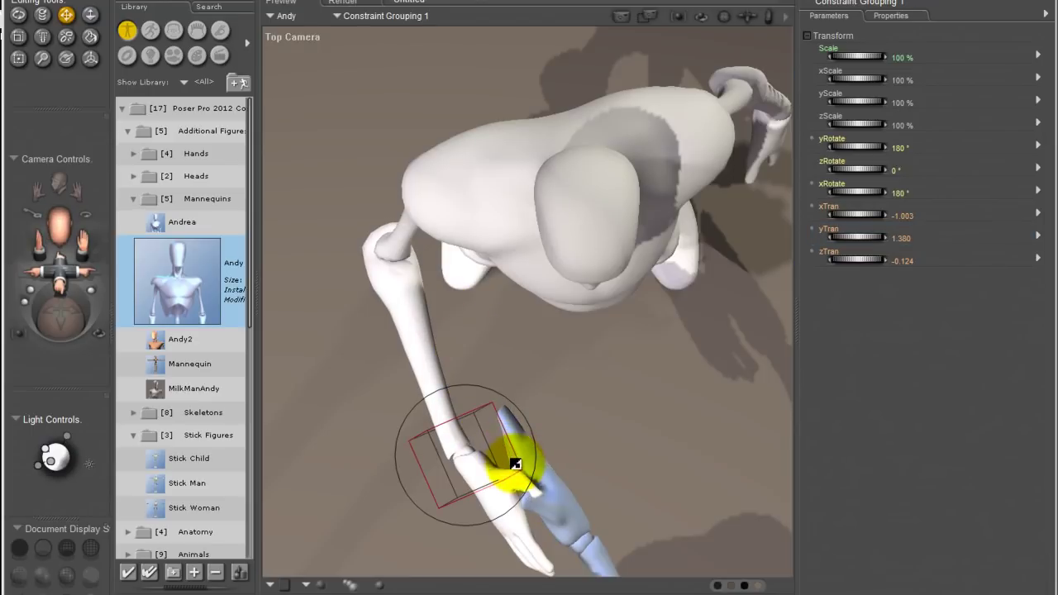
{"action": "left_click_drag", "start_coordinate": [445, 487], "coordinate": [468, 484]}
In the Main Camera, set Andy's right hand to yTran -0.133 and test its xTran movement out to 0.876 and back.
{"action": "right_click", "coordinate": [308, 38]}
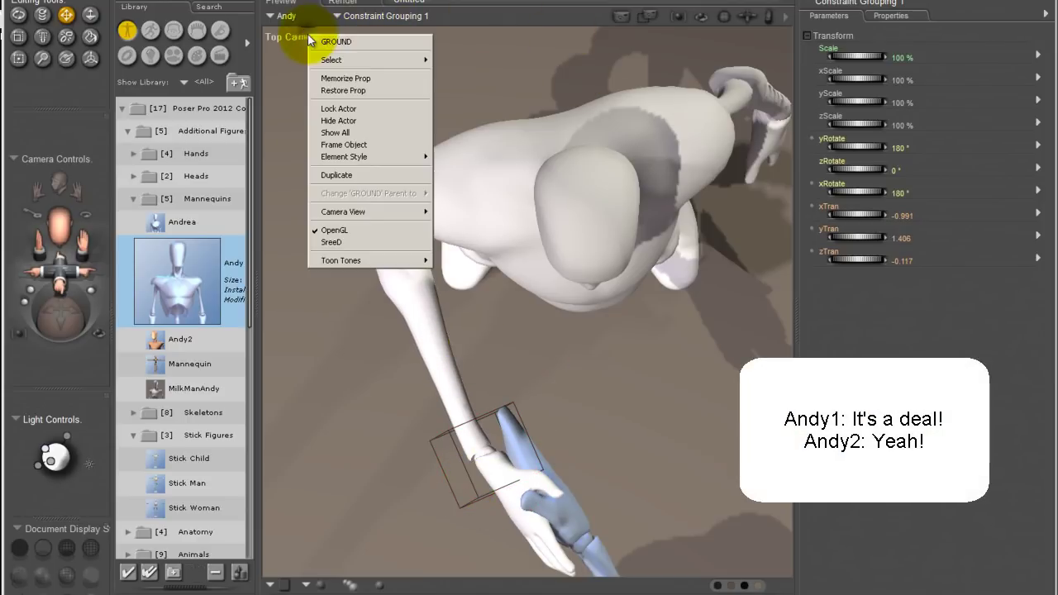
{"action": "mouse_move", "coordinate": [355, 212]}
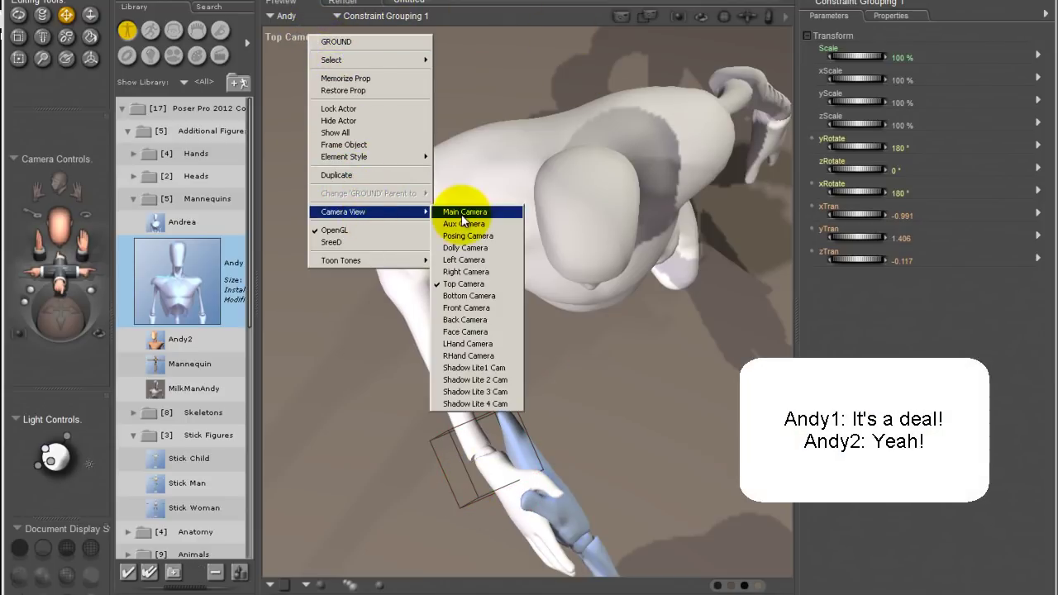
{"action": "left_click", "coordinate": [461, 215]}
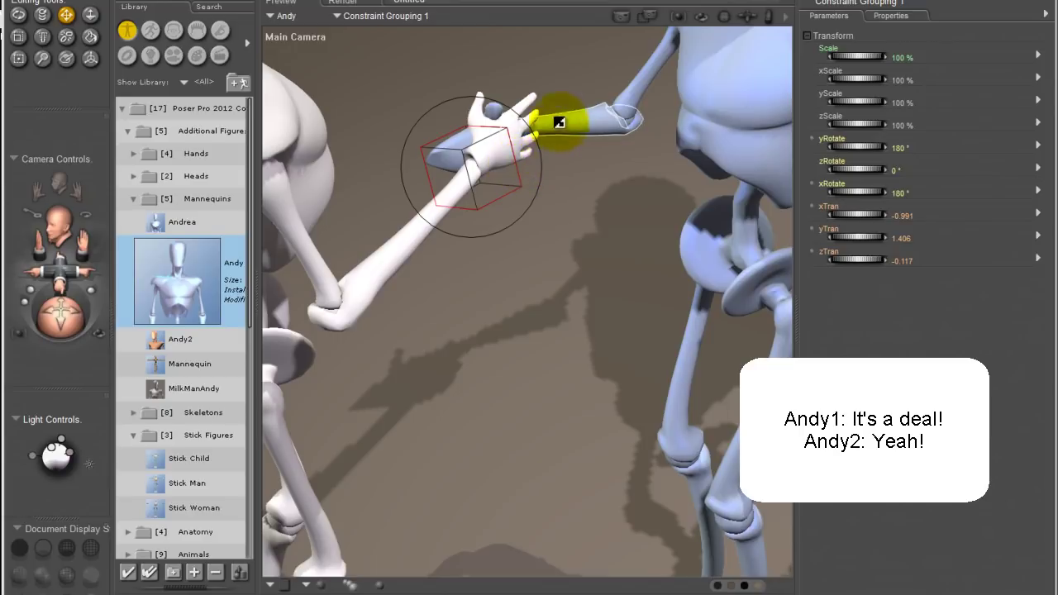
{"action": "left_click_drag", "start_coordinate": [508, 200], "coordinate": [452, 156]}
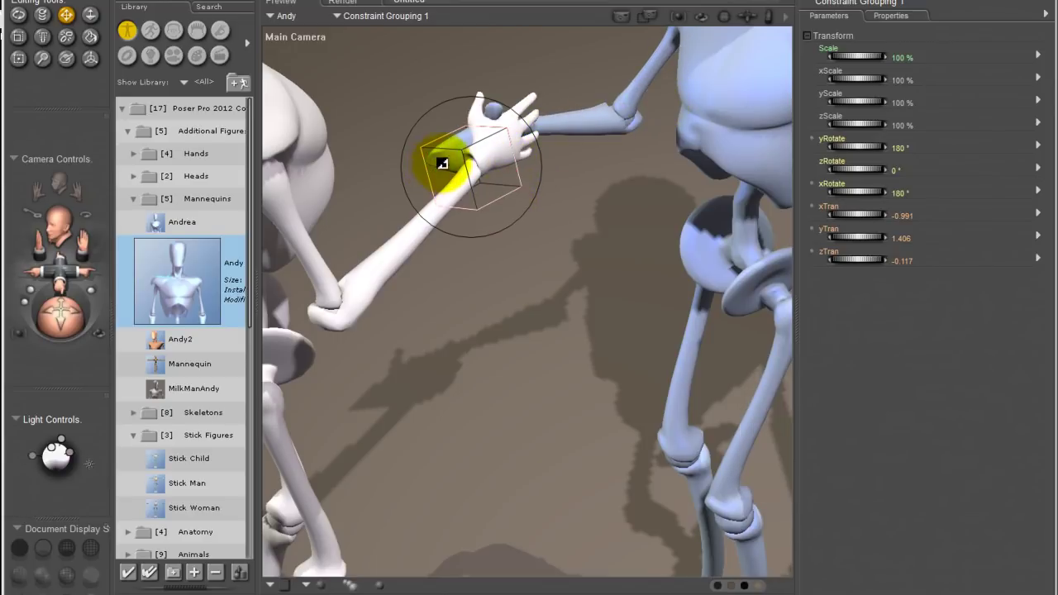
{"action": "left_click", "coordinate": [459, 144]}
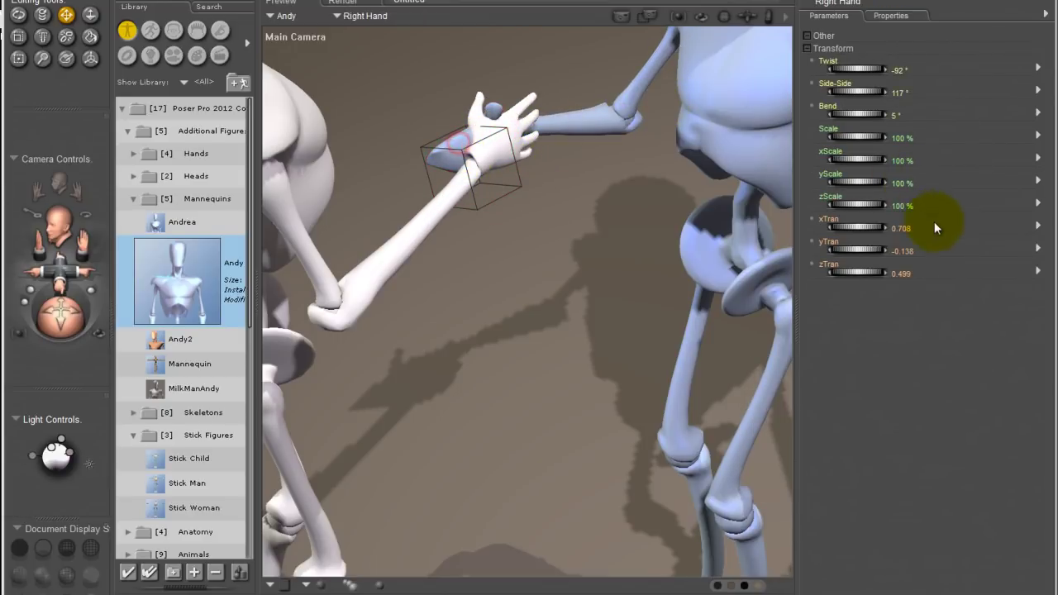
{"action": "left_click_drag", "start_coordinate": [857, 253], "coordinate": [757, 232]}
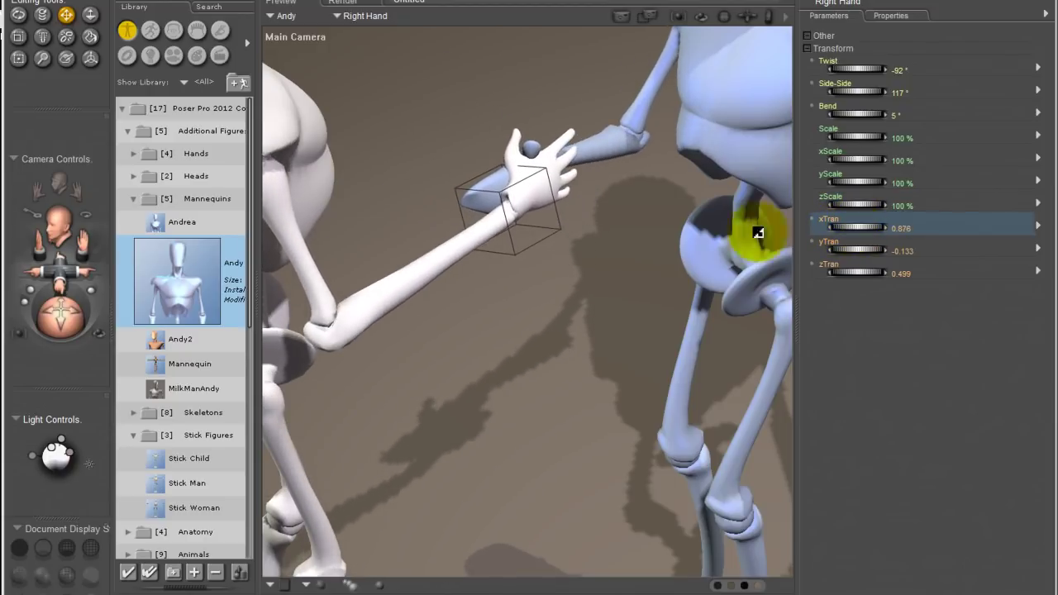
{"action": "left_click_drag", "start_coordinate": [73, 278], "coordinate": [70, 279]}
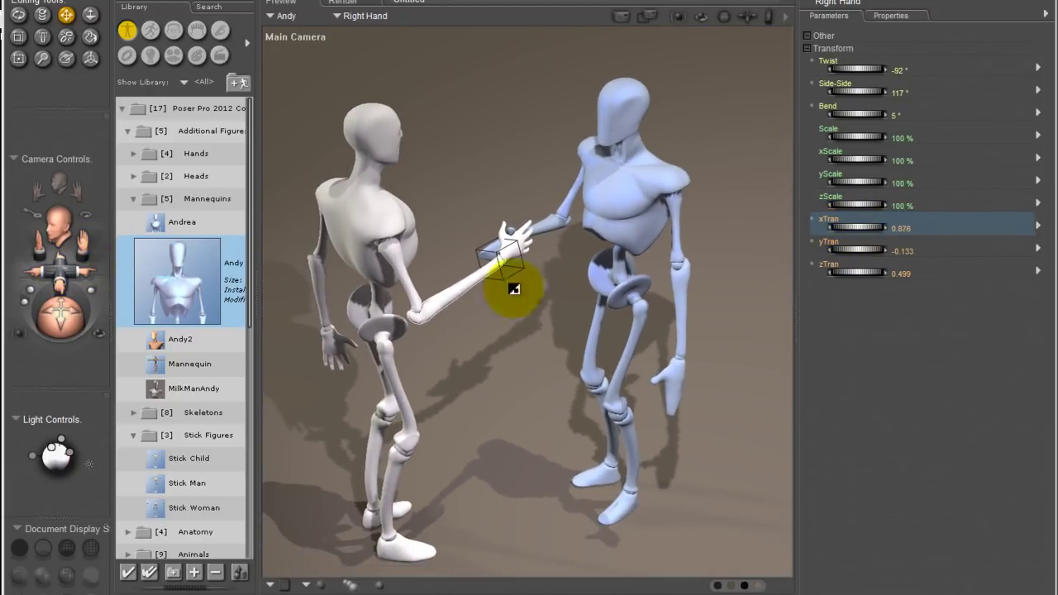
{"action": "mouse_move", "coordinate": [870, 226]}
{"action": "left_mouse_down"}
{"action": "mouse_move", "coordinate": [844, 225]}
{"action": "mouse_move", "coordinate": [877, 225]}
{"action": "mouse_move", "coordinate": [854, 231]}
{"action": "left_mouse_up"}
Lower Andy's hip to yTran -0.089 and shift Andy2's hip to xTran 0.345, yTran -0.030 and zTran -0.112.
{"action": "left_click", "coordinate": [634, 277]}
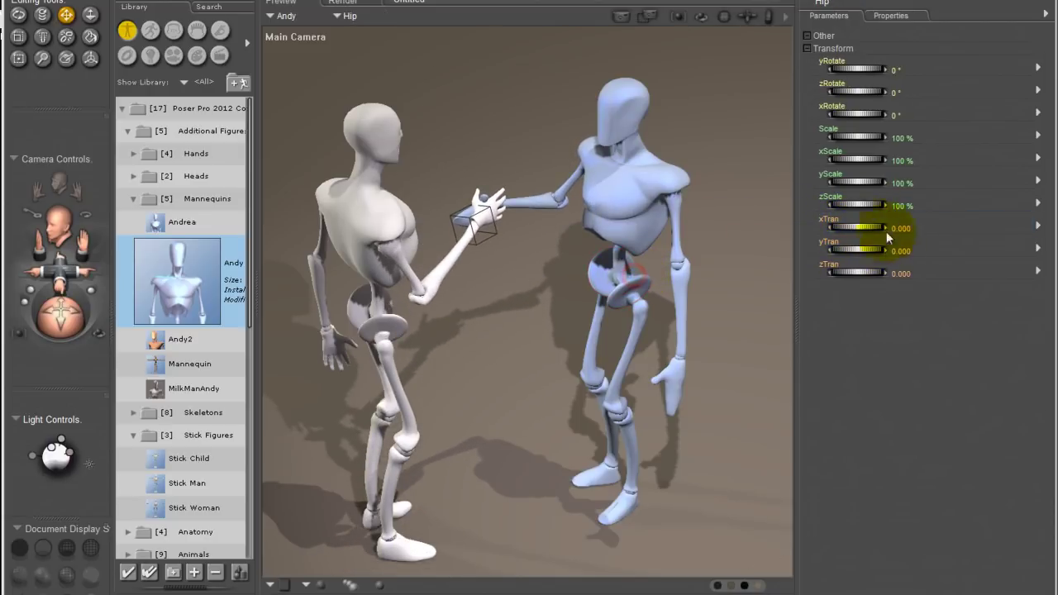
{"action": "mouse_move", "coordinate": [861, 242]}
{"action": "left_mouse_down"}
{"action": "mouse_move", "coordinate": [910, 242]}
{"action": "mouse_move", "coordinate": [847, 245]}
{"action": "mouse_move", "coordinate": [878, 242]}
{"action": "mouse_move", "coordinate": [860, 250]}
{"action": "left_mouse_up"}
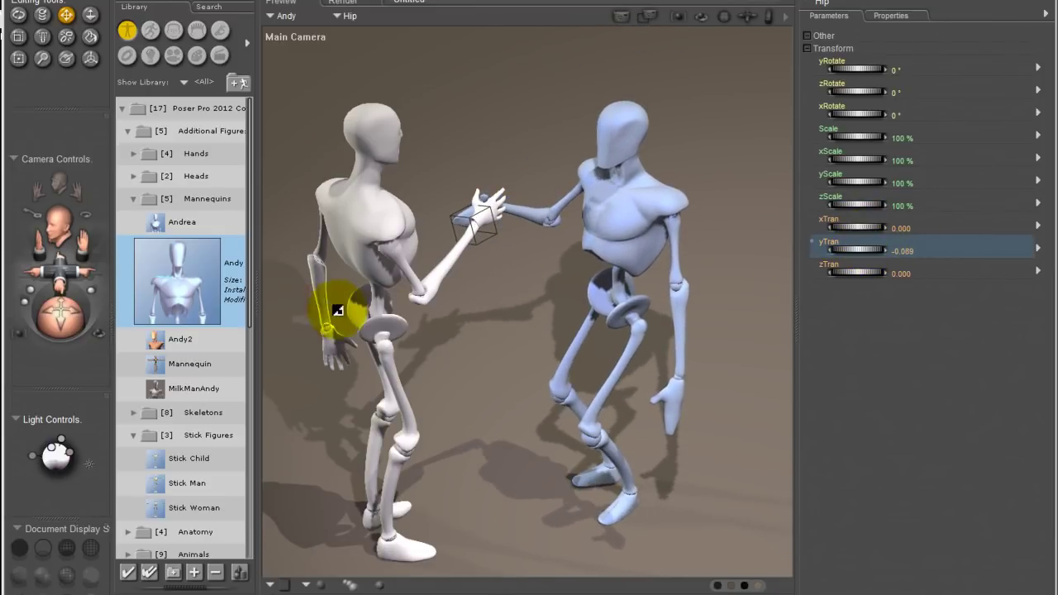
{"action": "left_click_drag", "start_coordinate": [374, 317], "coordinate": [345, 331]}
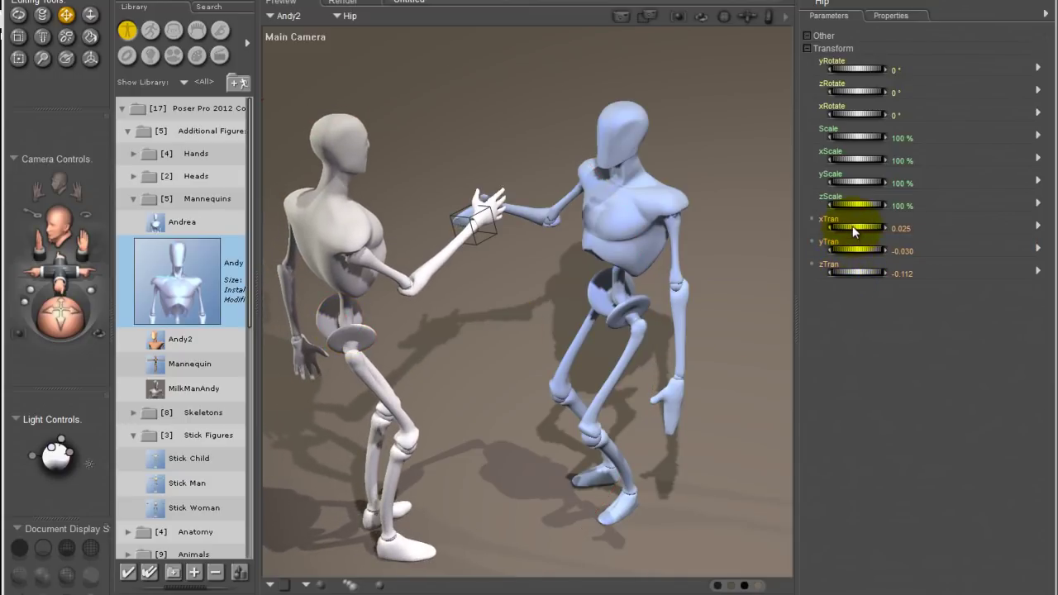
{"action": "mouse_move", "coordinate": [853, 225]}
{"action": "left_mouse_down"}
{"action": "mouse_move", "coordinate": [841, 225]}
{"action": "mouse_move", "coordinate": [862, 228]}
{"action": "left_mouse_up"}
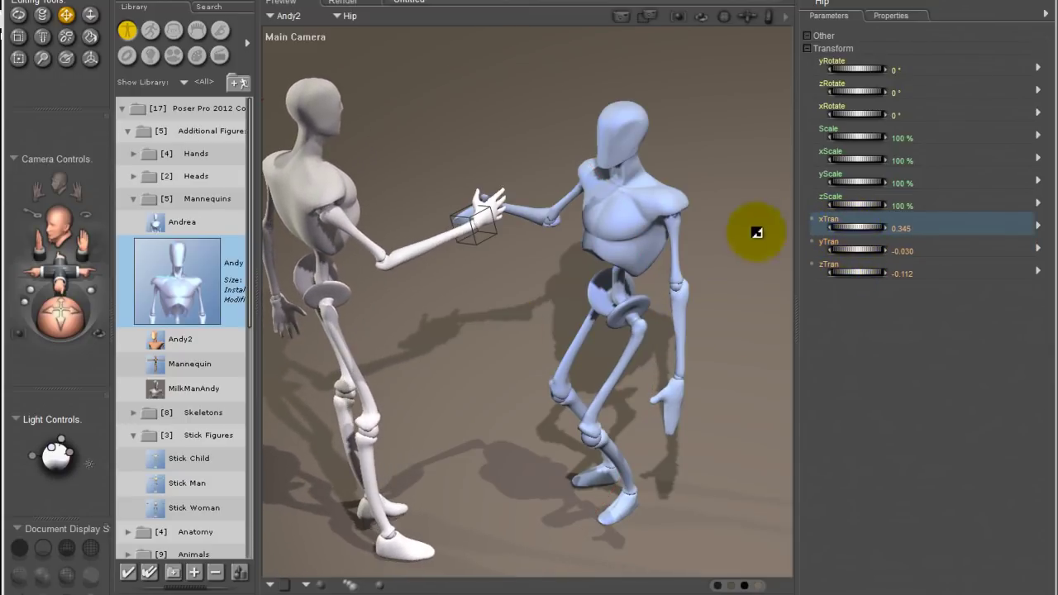
Select Andy's right hand again and move the joined hands to an xTran of 0.708.
{"action": "left_click", "coordinate": [476, 213]}
{"action": "left_click_drag", "start_coordinate": [849, 226], "coordinate": [909, 228]}
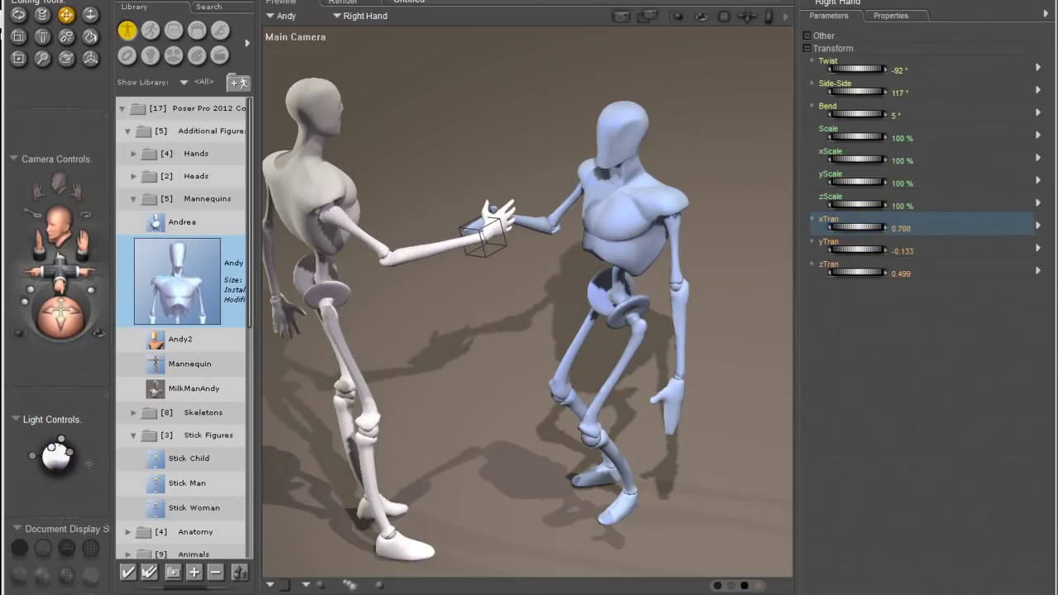